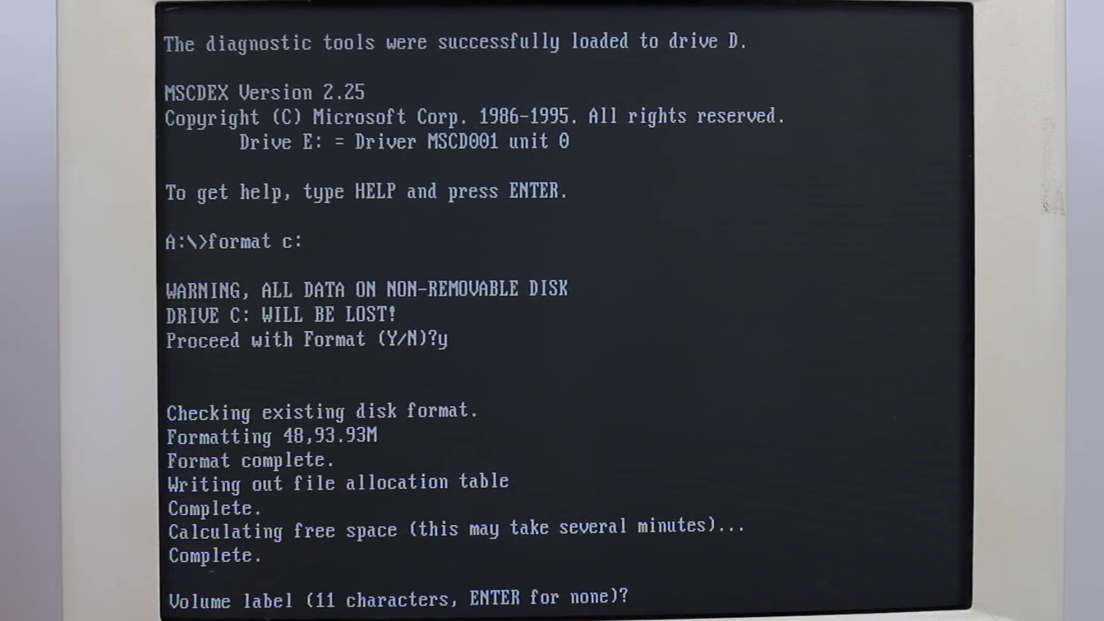
# Finish formatting drive C without a volume label, then run setup from drive E and complete its ScanDisk check
pyautogui.press('Return')
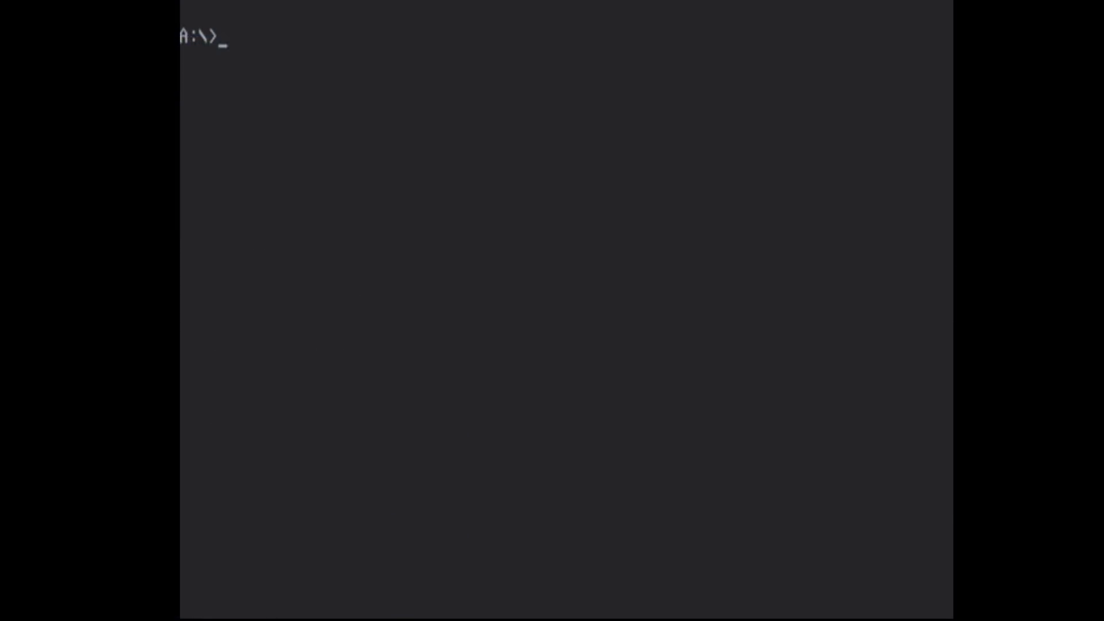
pyautogui.write('e')
pyautogui.press('Return')
pyautogui.write('setup')
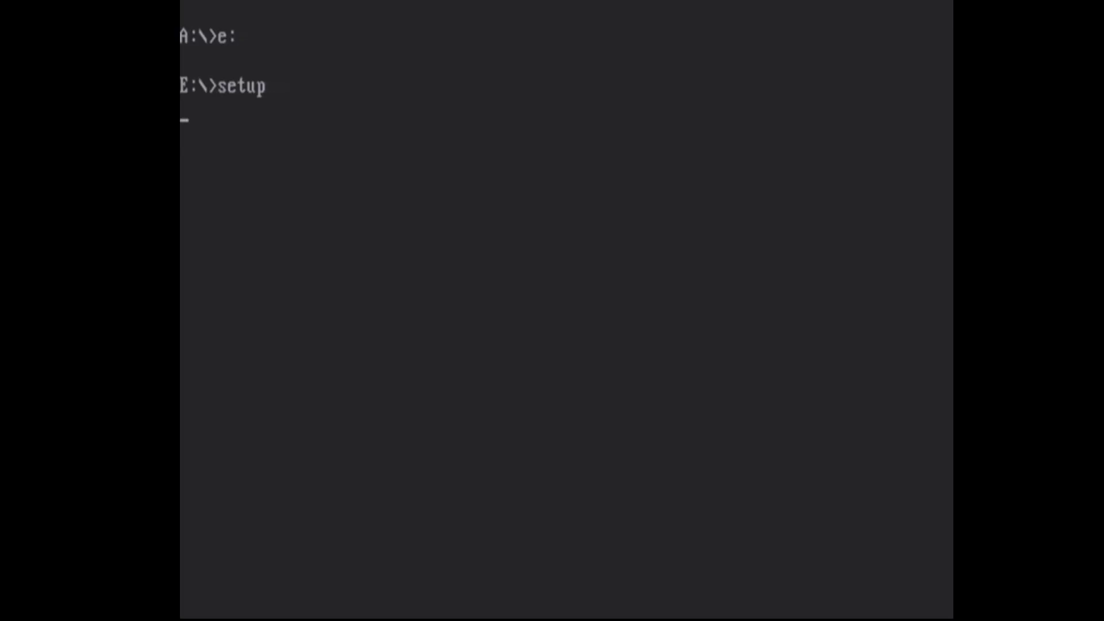
pyautogui.press('Return')
pyautogui.press('Return')
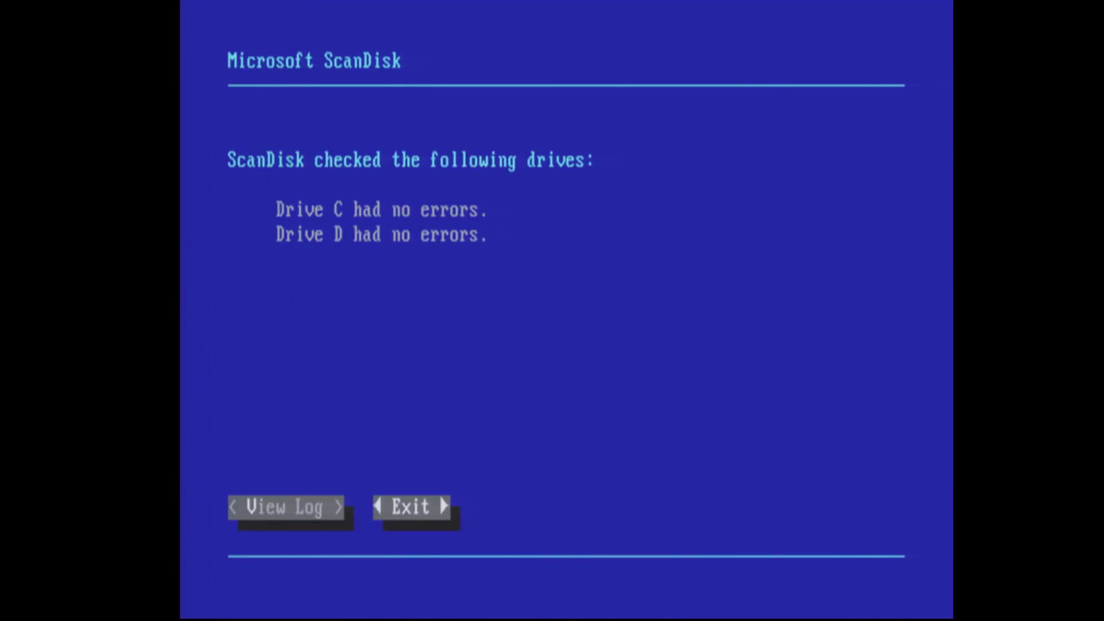
pyautogui.press('Return')
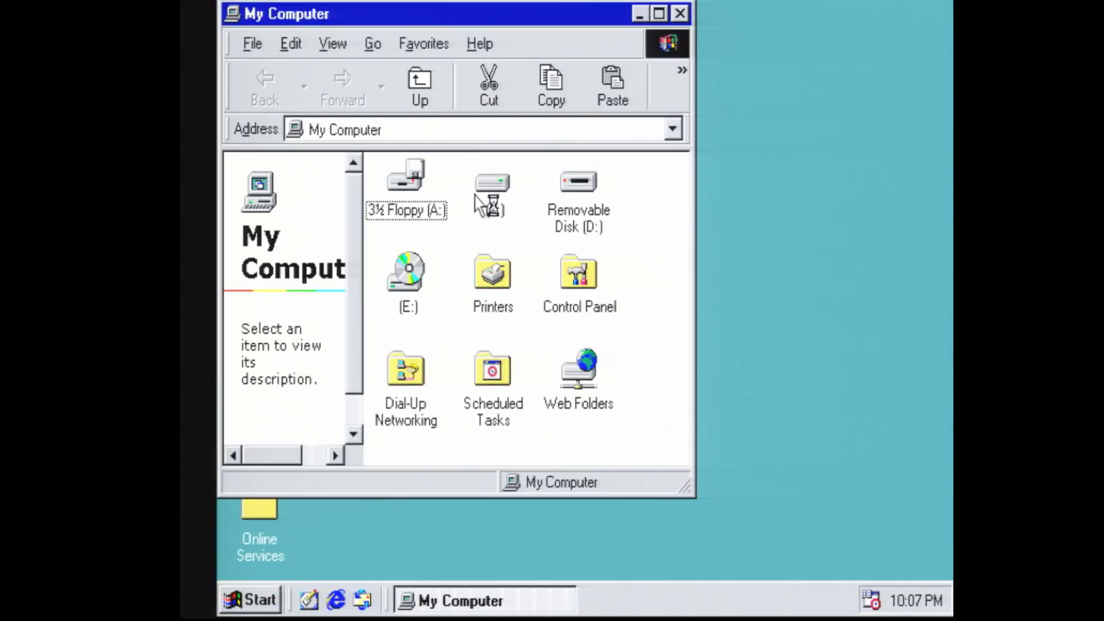
# Launch the Intel Chipset Software Installation Utility setup from the P3 folder in C:\Drivers
pyautogui.doubleClick(483, 190)
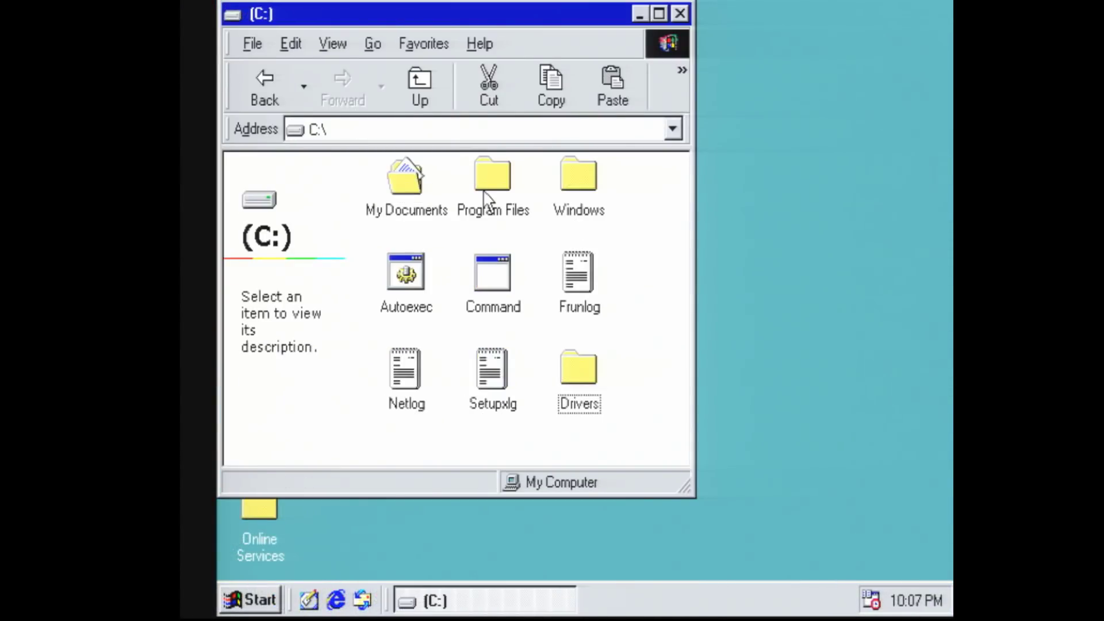
pyautogui.doubleClick(571, 359)
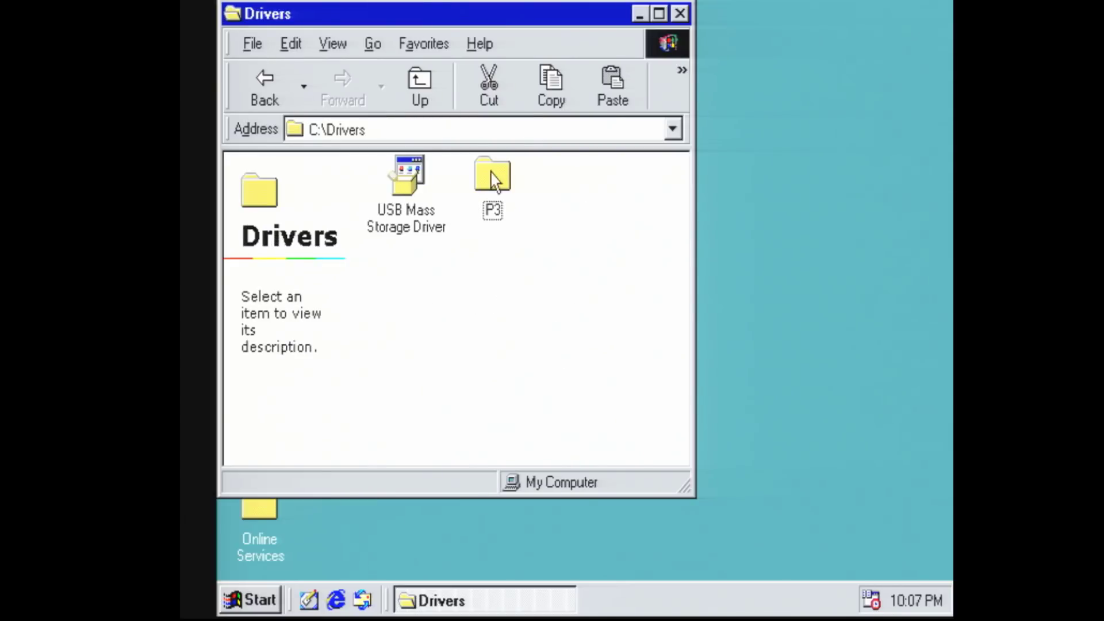
pyautogui.doubleClick(495, 181)
pyautogui.doubleClick(495, 176)
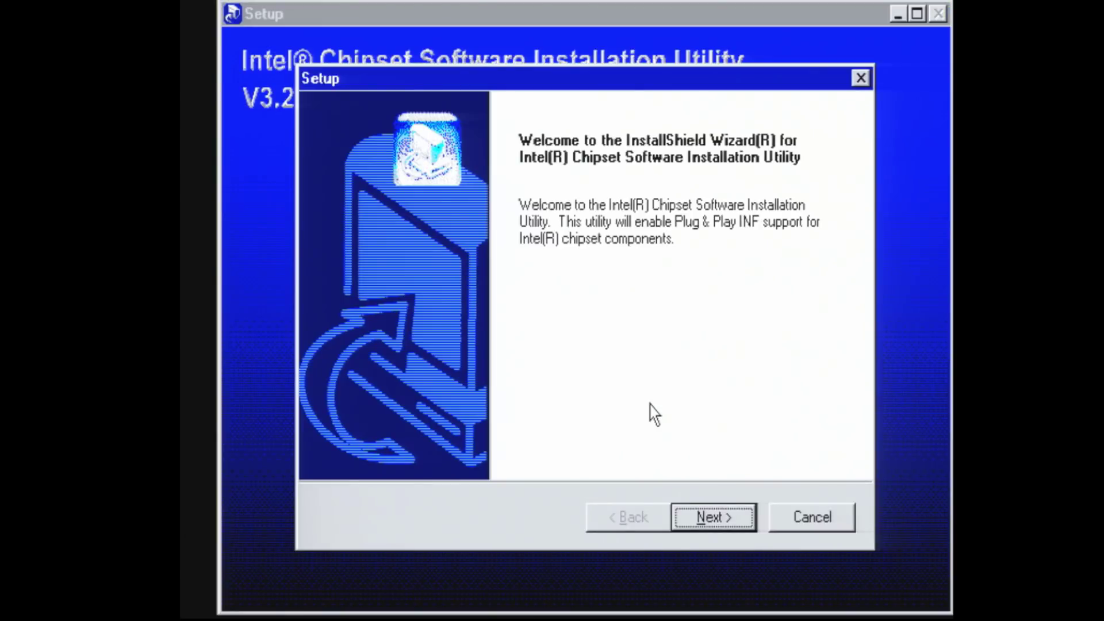
# Install the Intel Chipset Software Installation Utility and restart the computer immediately to complete it
pyautogui.click(690, 508)
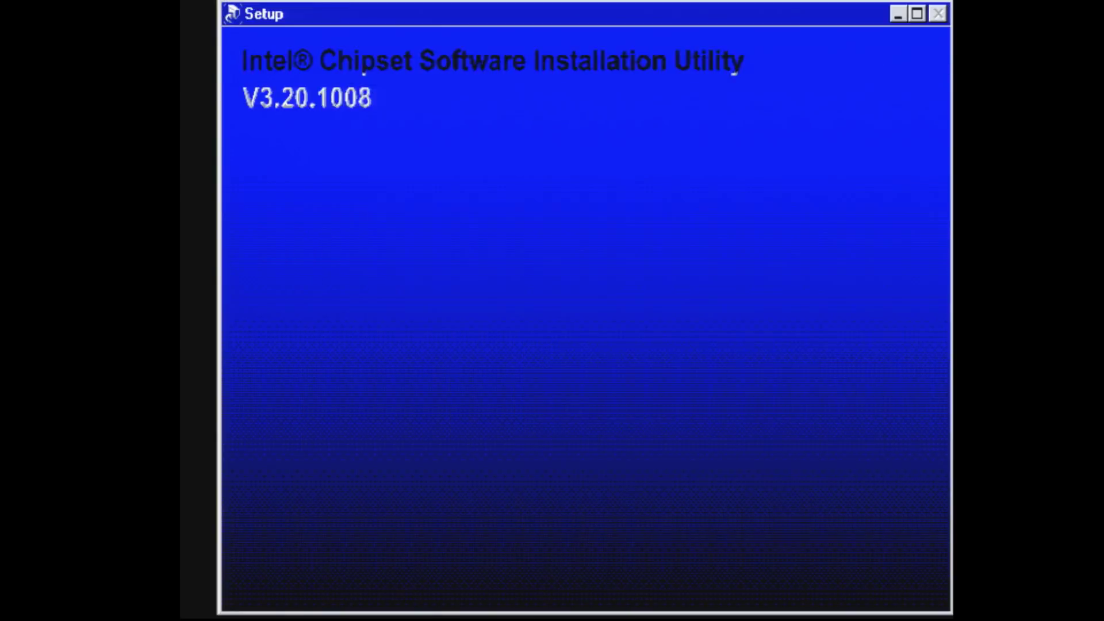
pyautogui.click(692, 509)
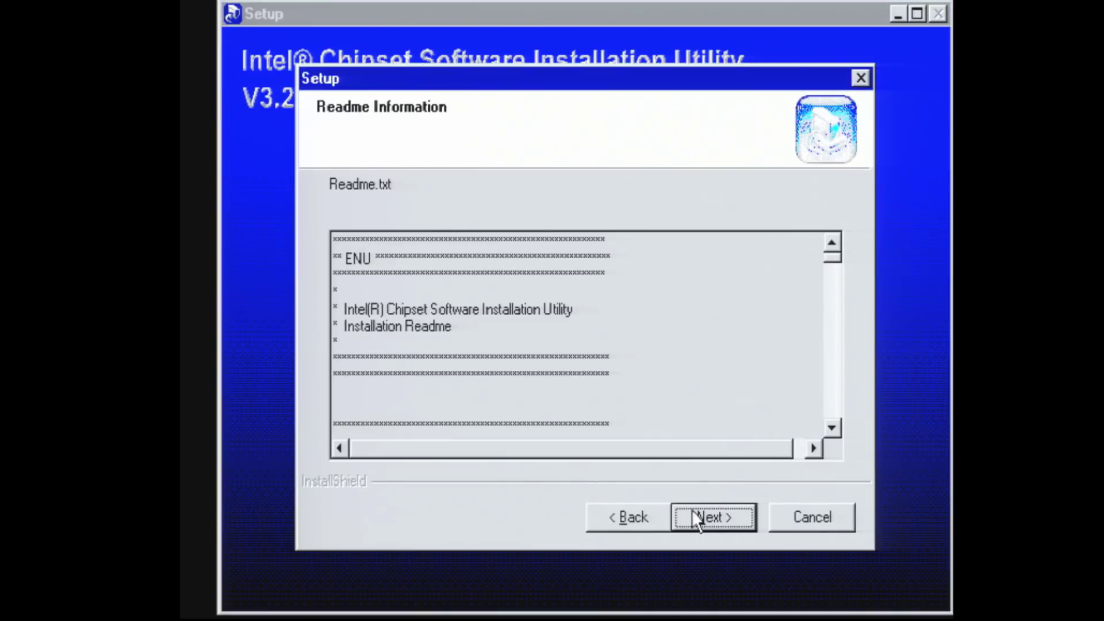
pyautogui.click(691, 508)
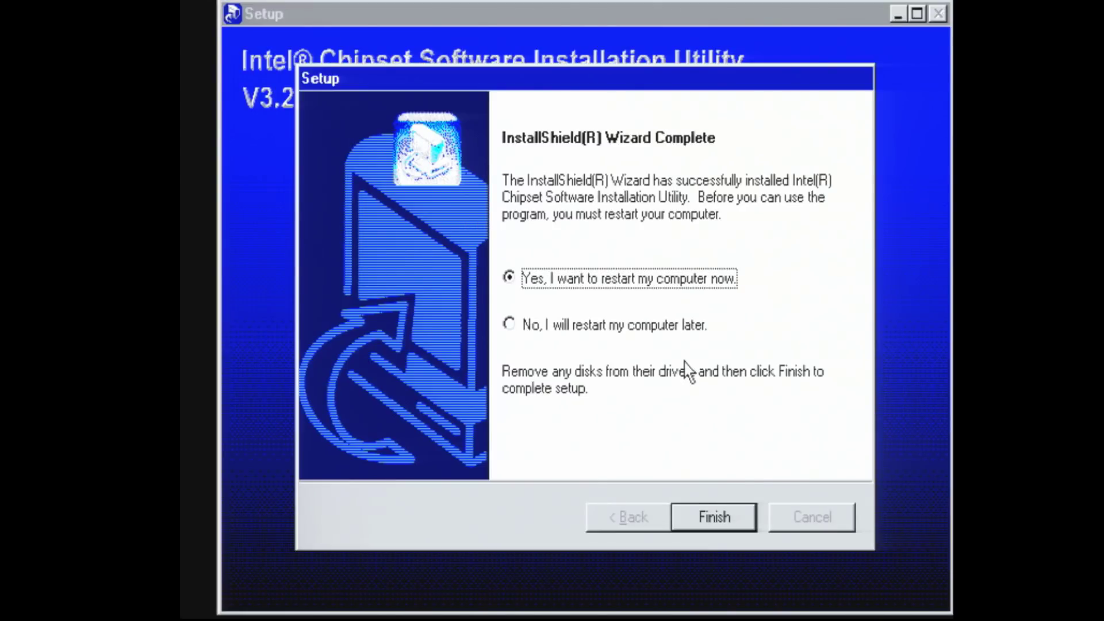
pyautogui.click(695, 517)
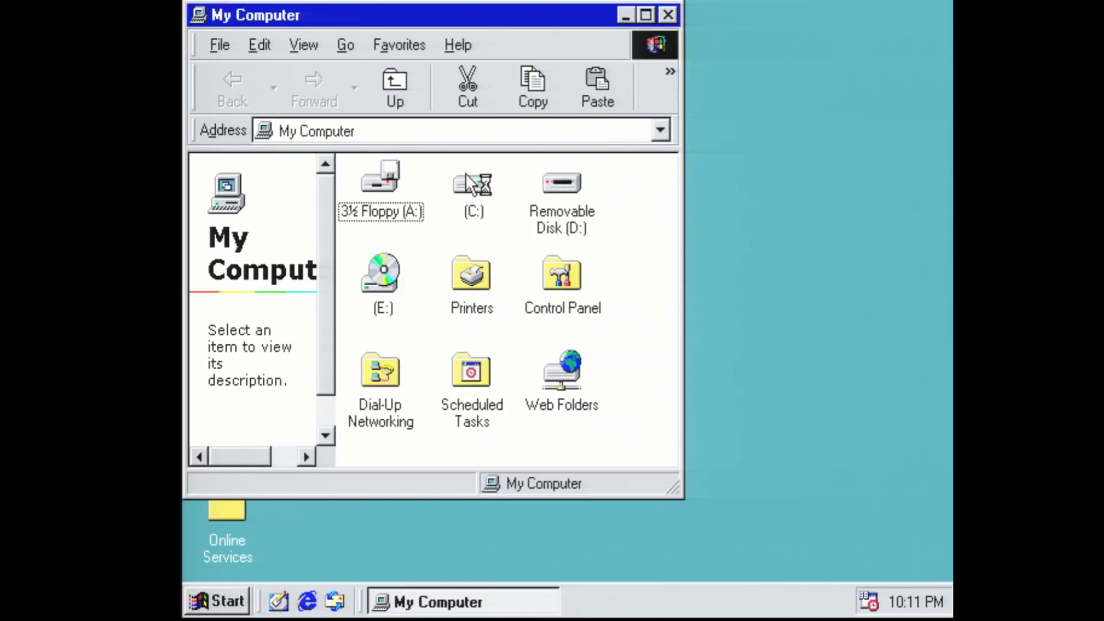
# Run isetup from C:\Drivers\P3\voodoo and restart the system to continue the installation
pyautogui.doubleClick(467, 174)
pyautogui.click(560, 374)
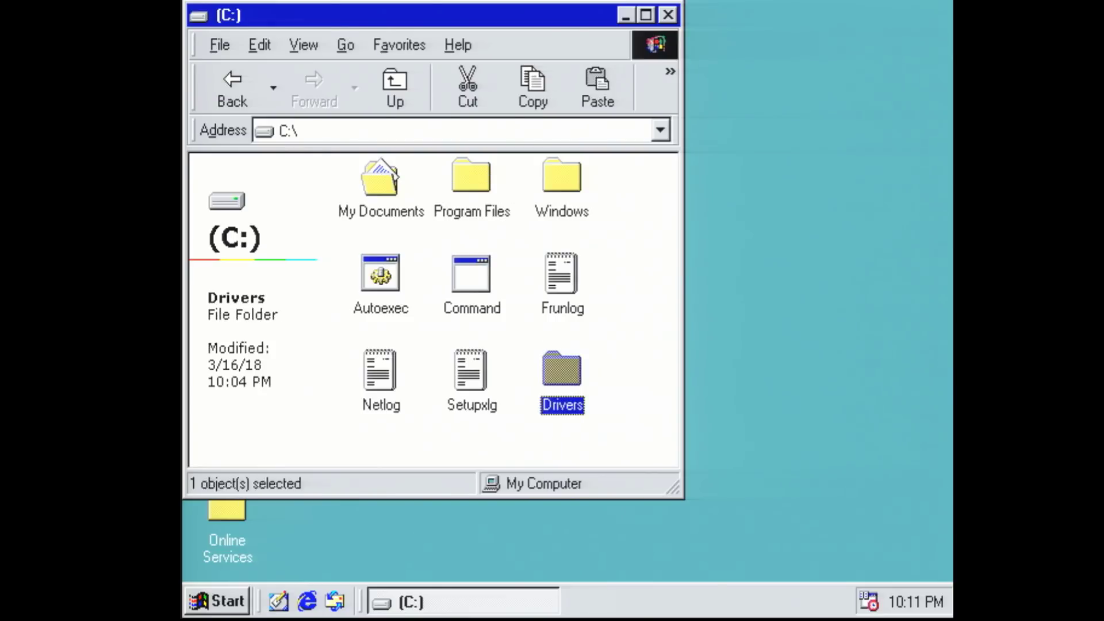
pyautogui.doubleClick(560, 373)
pyautogui.doubleClick(460, 180)
pyautogui.doubleClick(380, 179)
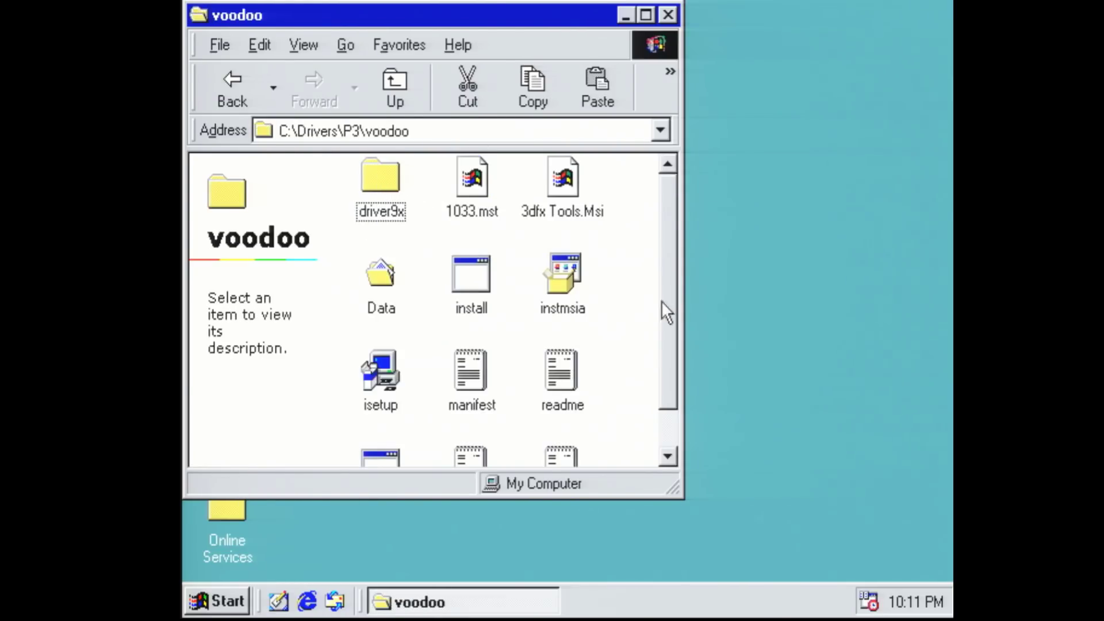
pyautogui.moveTo(661, 301); pyautogui.dragTo(666, 351)
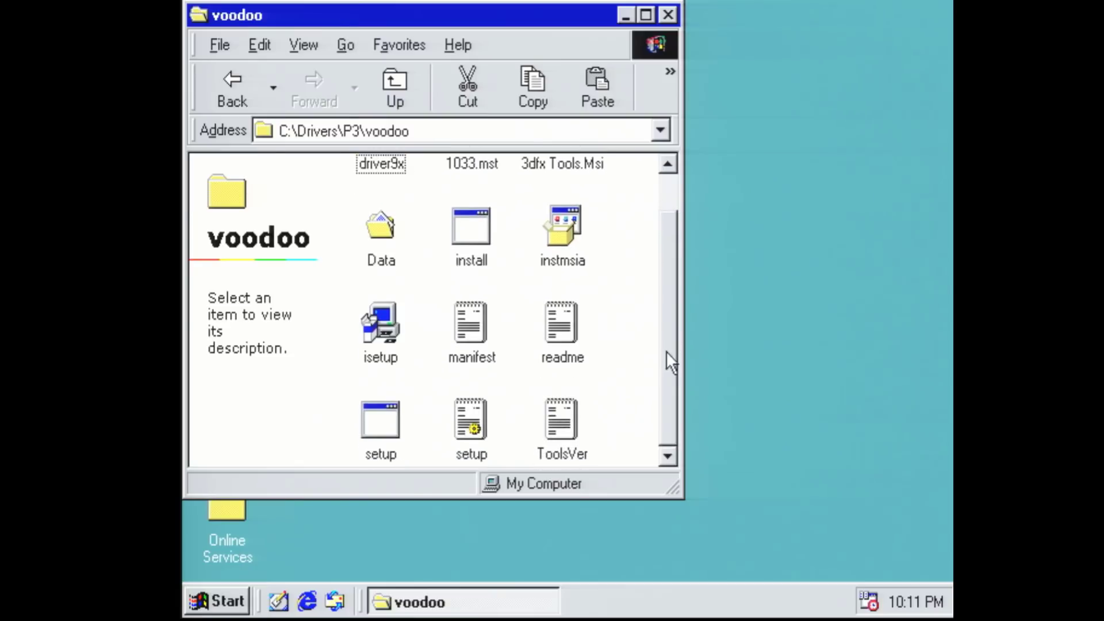
pyautogui.doubleClick(377, 328)
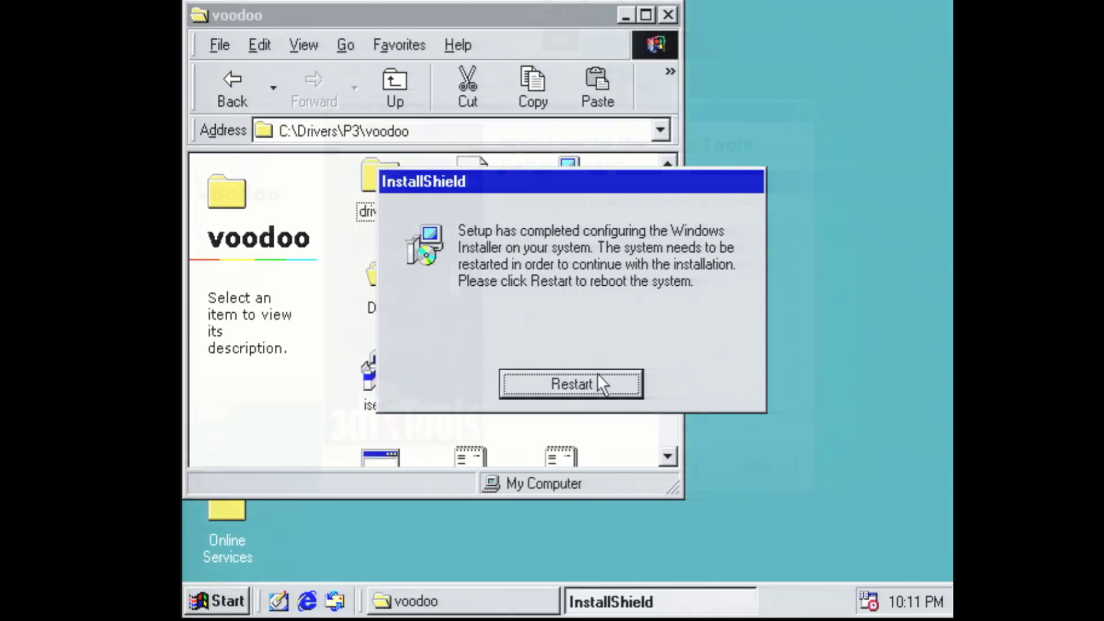
pyautogui.click(599, 382)
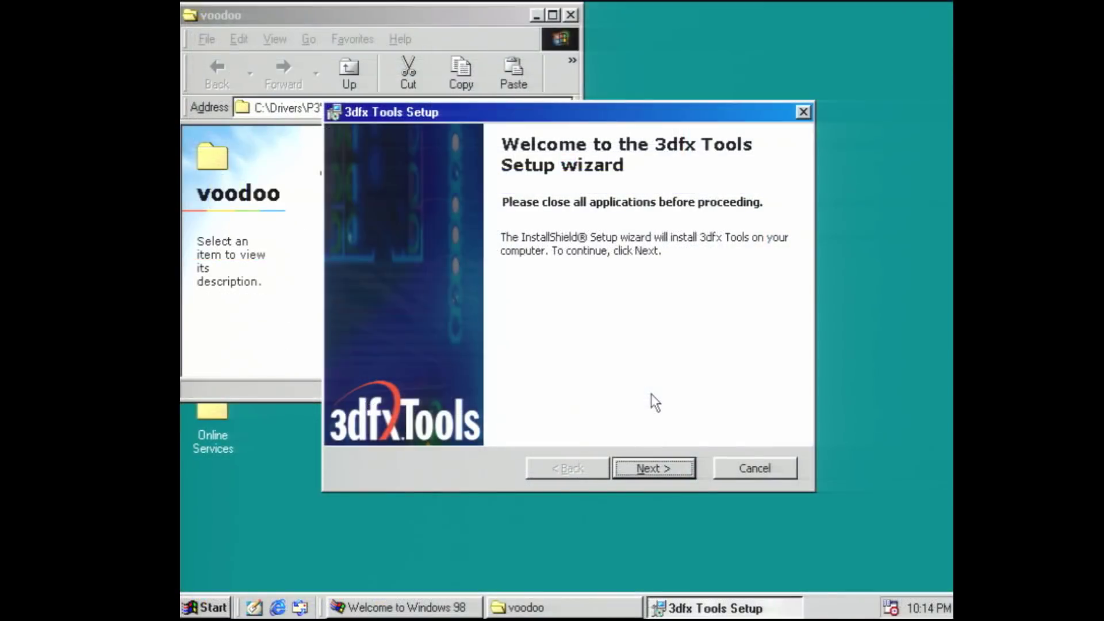
# Install 3dfx Tools, accepting the terms of the license agreement, and finish the setup wizard
pyautogui.click(654, 474)
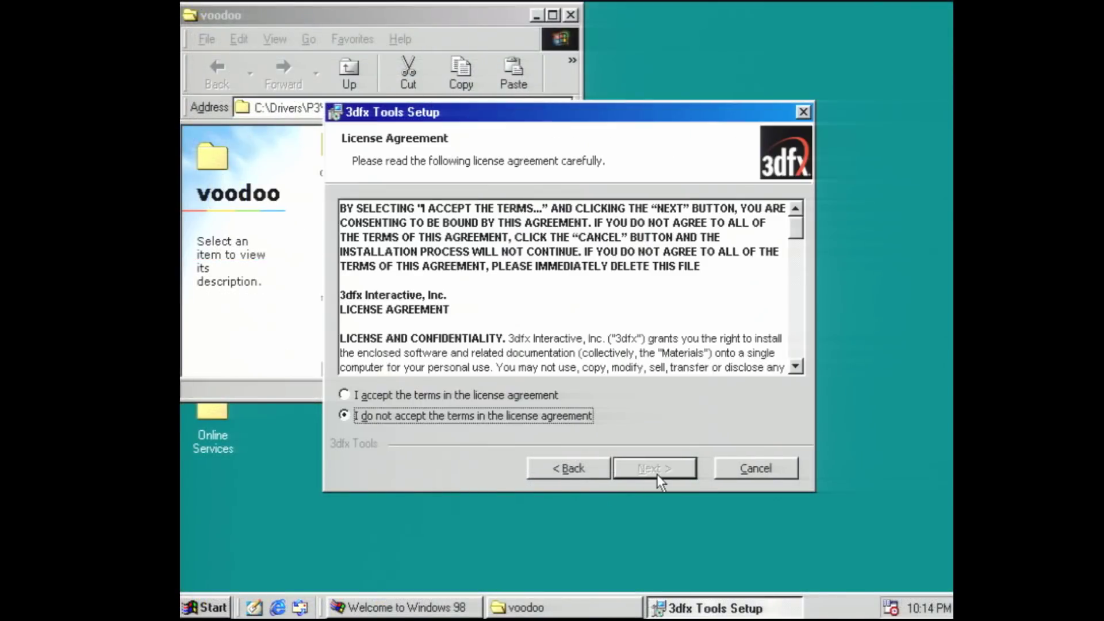
pyautogui.click(528, 394)
pyautogui.click(649, 467)
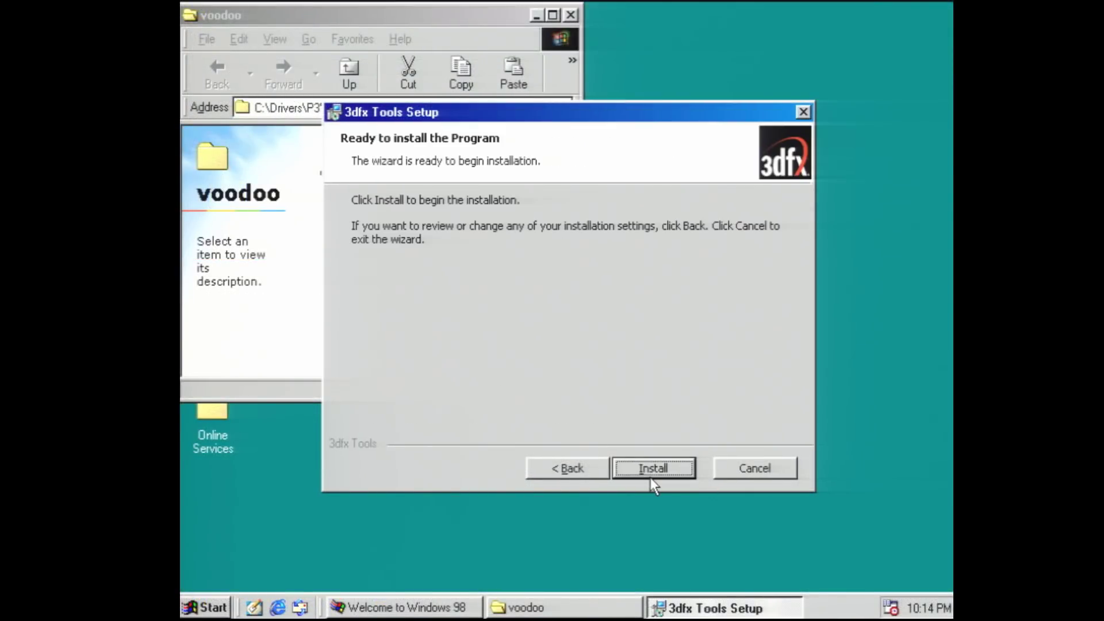
pyautogui.click(649, 471)
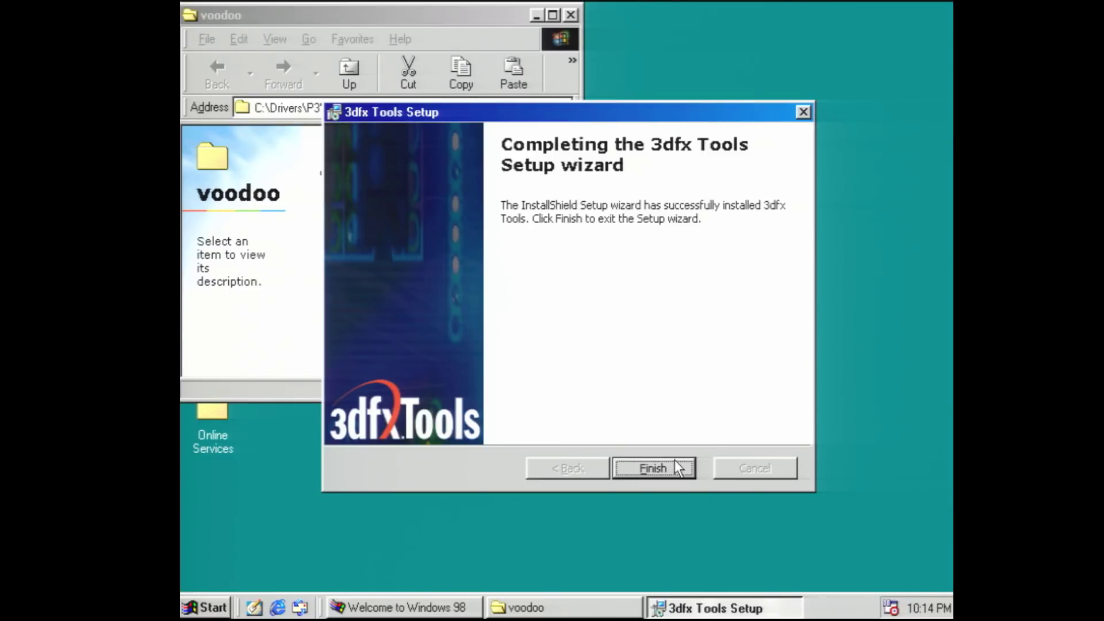
pyautogui.click(674, 460)
pyautogui.click(513, 187)
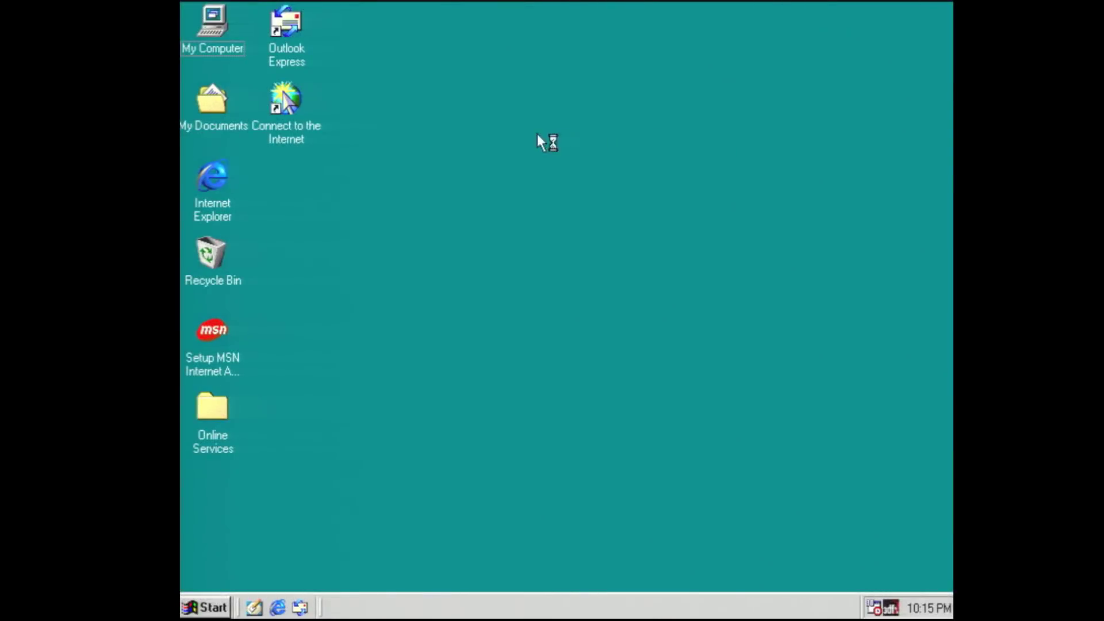
# In the desktop's display properties, set the screen area to 1280 by 1024 pixels and the colors to True Color (32 bit)
pyautogui.rightClick(537, 135)
pyautogui.click(578, 312)
pyautogui.click(565, 115)
pyautogui.moveTo(508, 409); pyautogui.dragTo(541, 410)
pyautogui.click(414, 409)
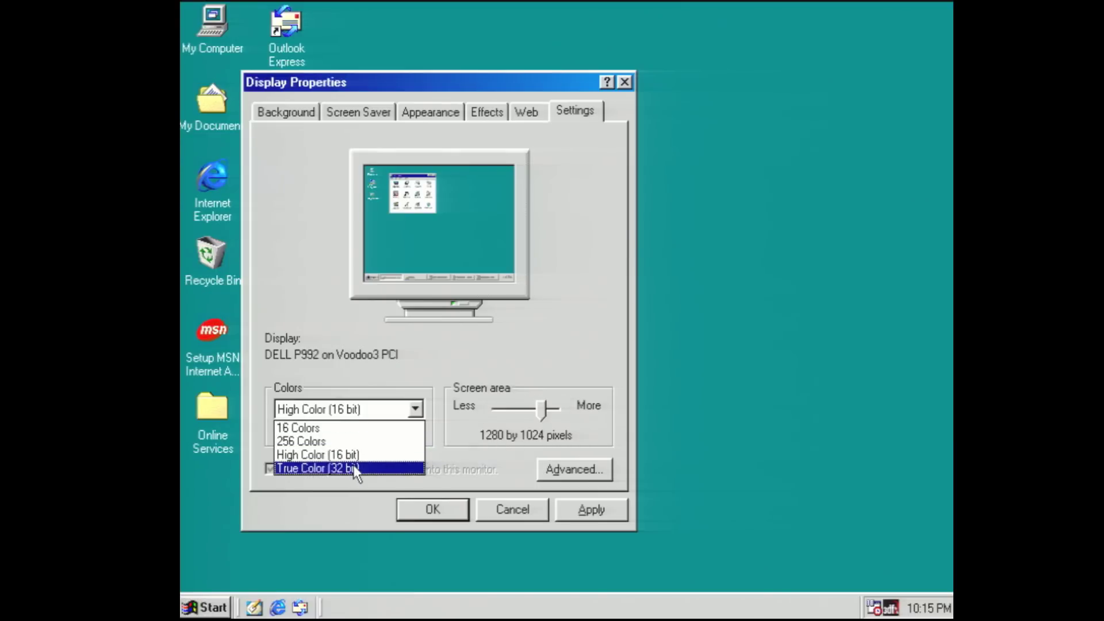
pyautogui.click(353, 465)
# Apply the new display settings without restarting and keep the resized desktop
pyautogui.click(592, 510)
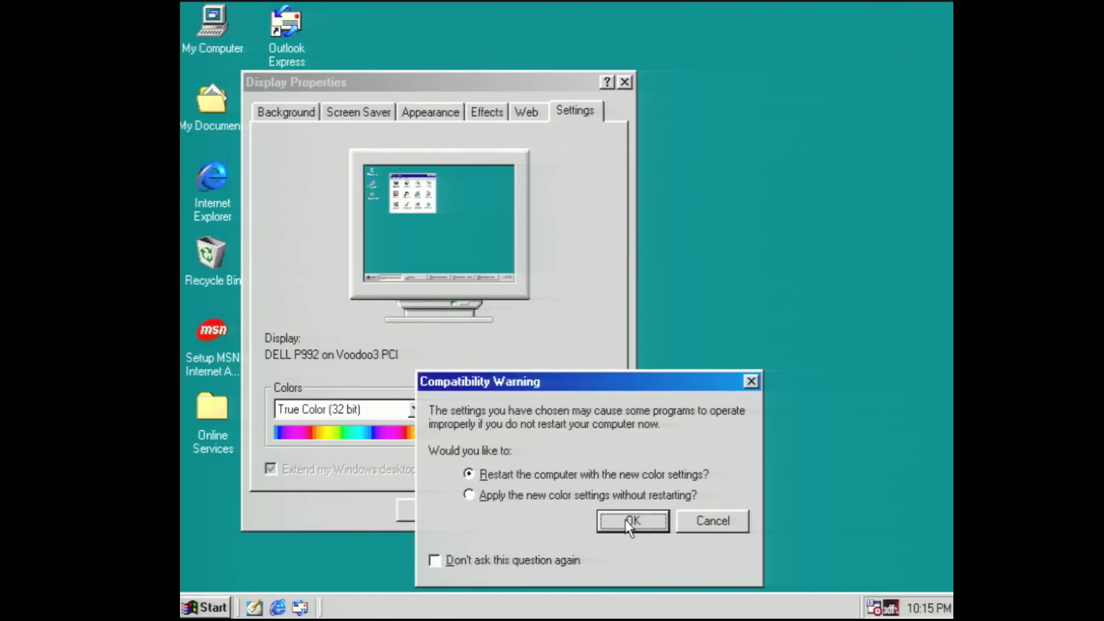
pyautogui.click(614, 497)
pyautogui.click(614, 514)
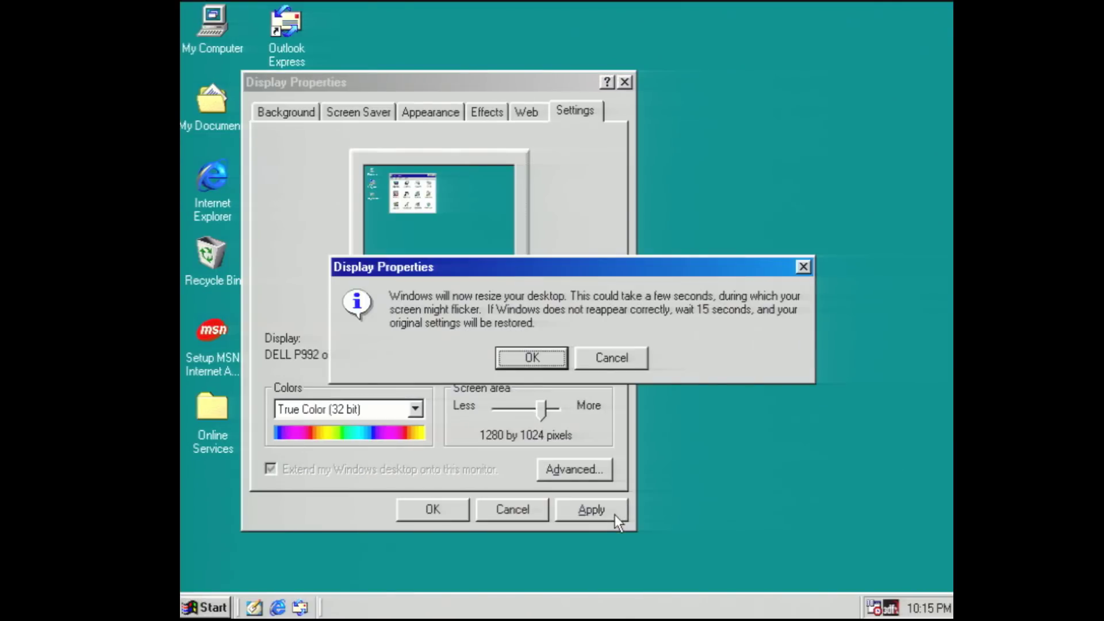
pyautogui.click(556, 358)
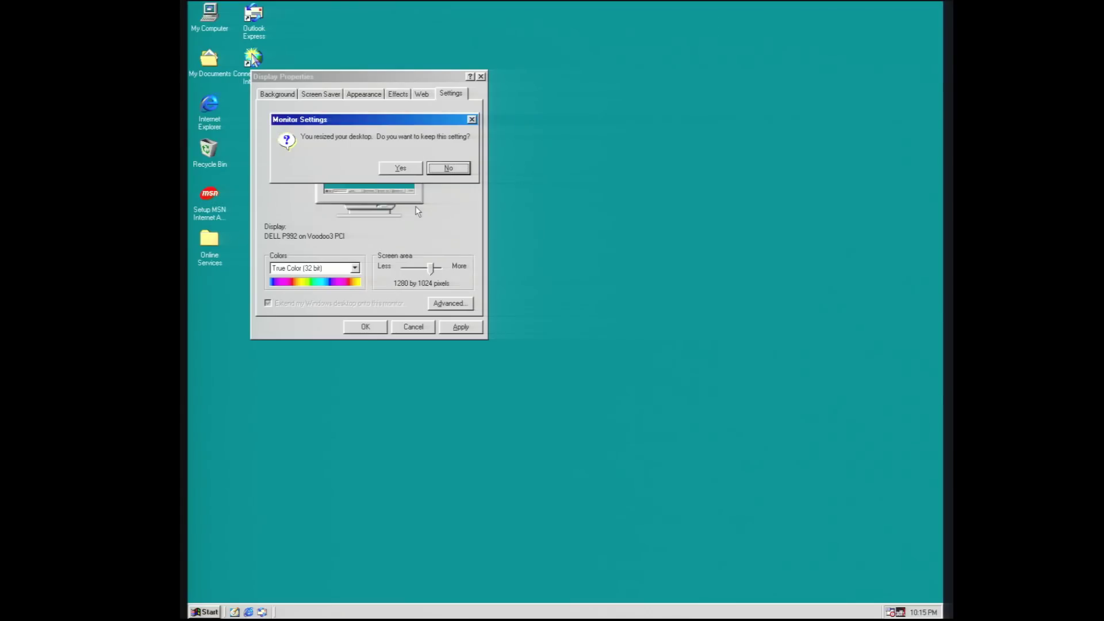
pyautogui.click(391, 168)
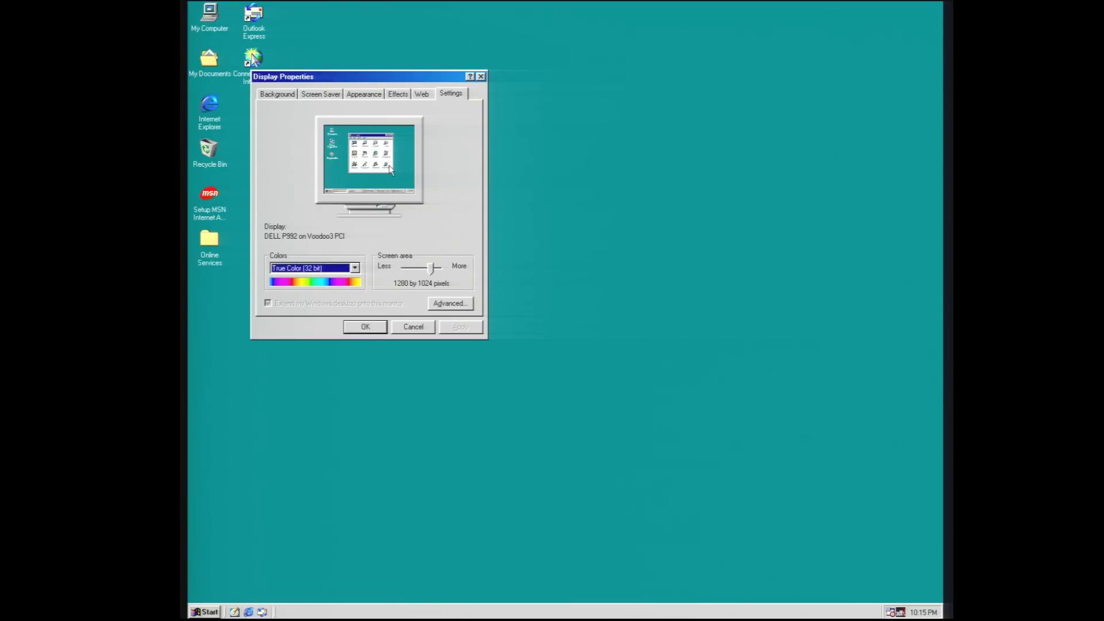
# Apply the Clouds picture as the desktop wallpaper with its display mode set to Stretch
pyautogui.click(277, 98)
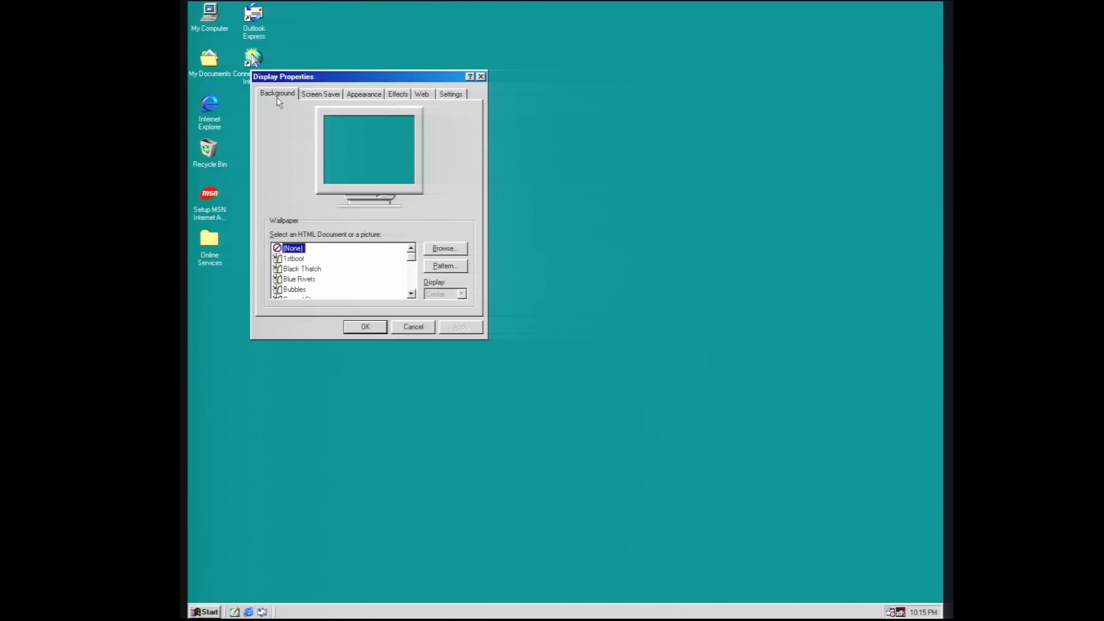
pyautogui.click(412, 294)
pyautogui.click(411, 294)
pyautogui.click(411, 294)
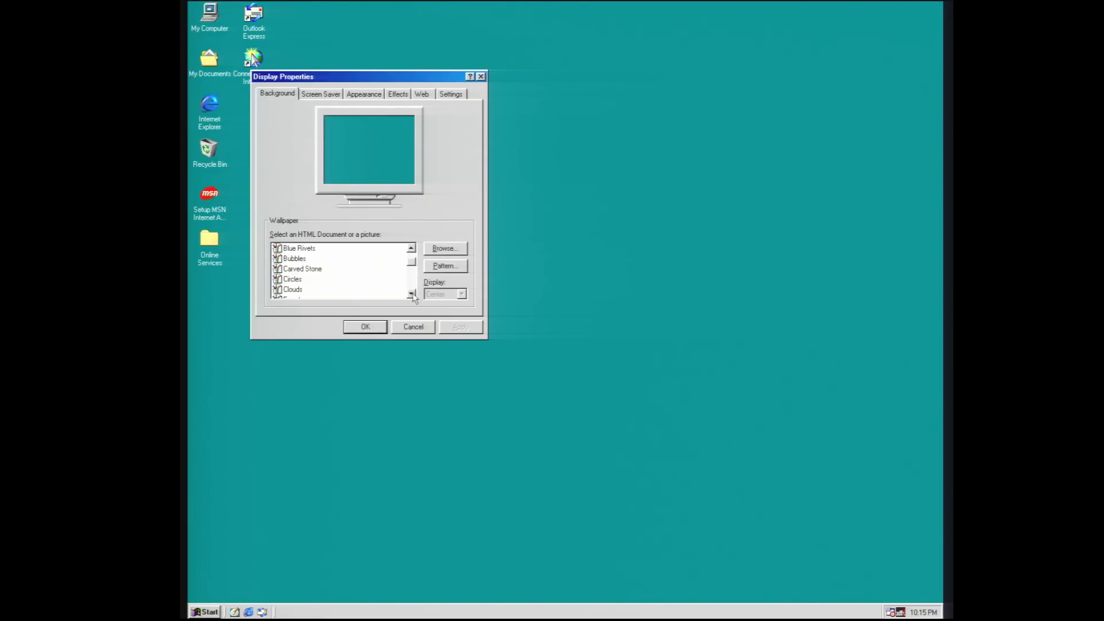
pyautogui.click(306, 289)
pyautogui.click(435, 295)
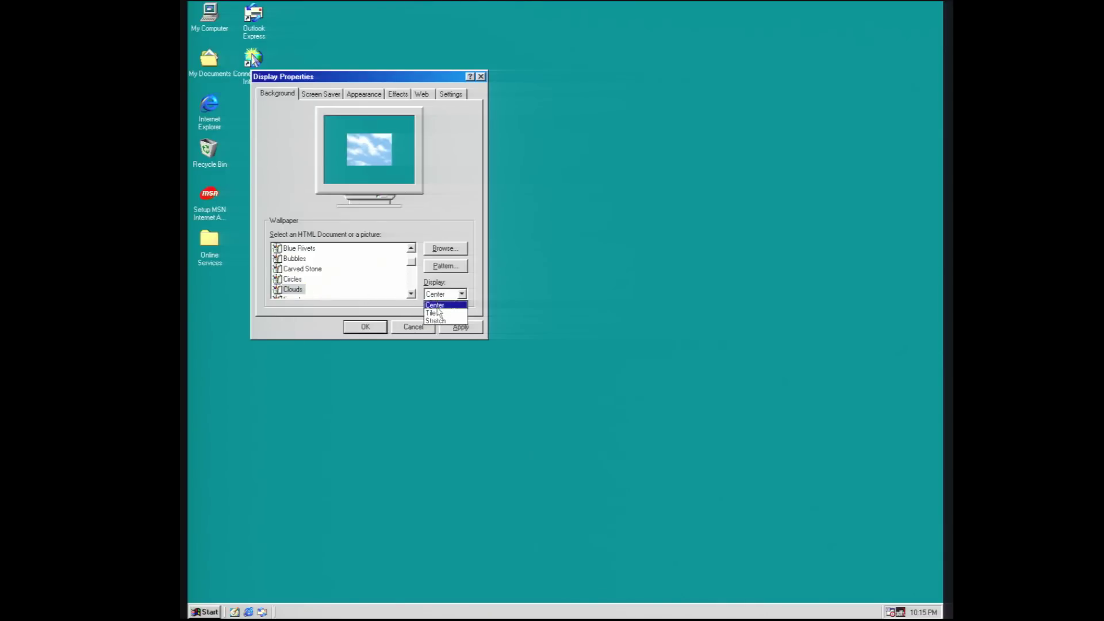
pyautogui.click(438, 313)
pyautogui.click(442, 294)
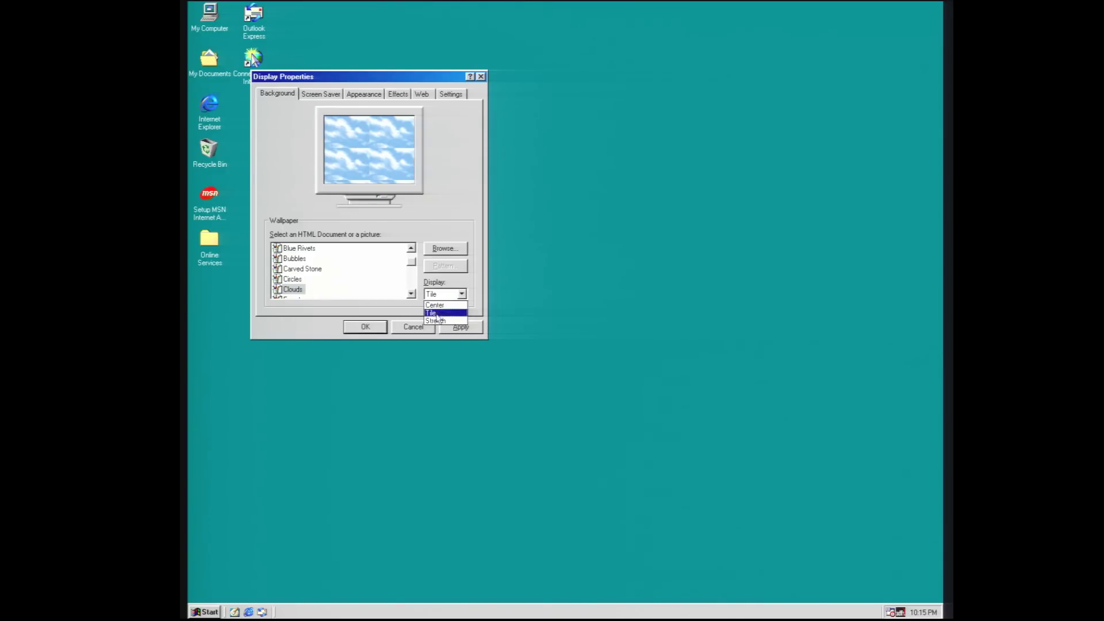
pyautogui.click(438, 322)
pyautogui.click(460, 327)
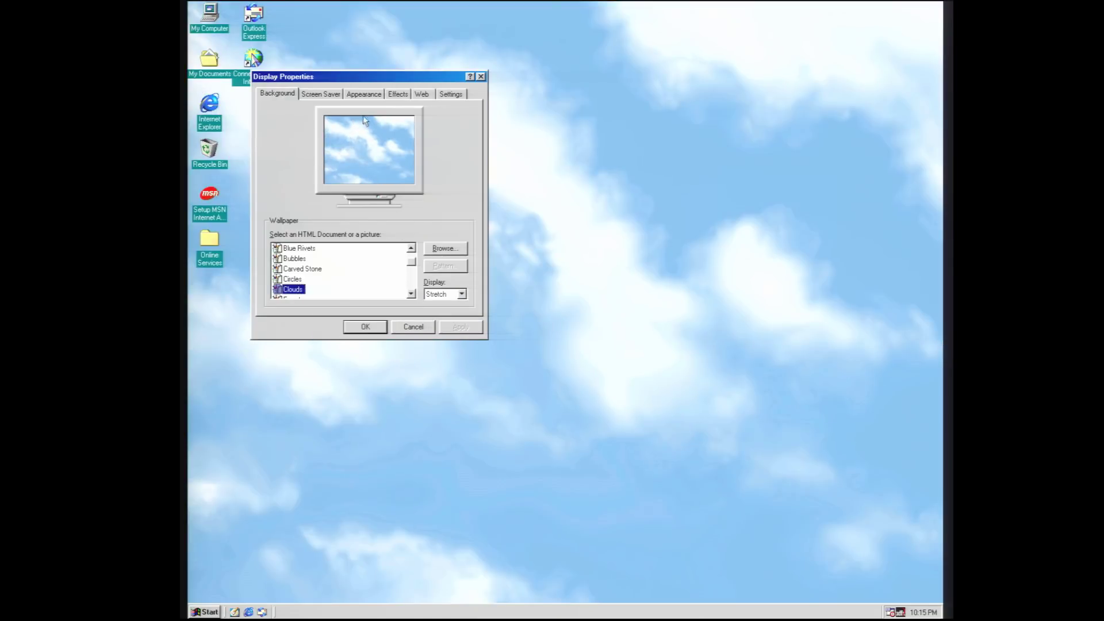
# Change the desktop item's color to light blue, apply it and close the display properties
pyautogui.click(374, 97)
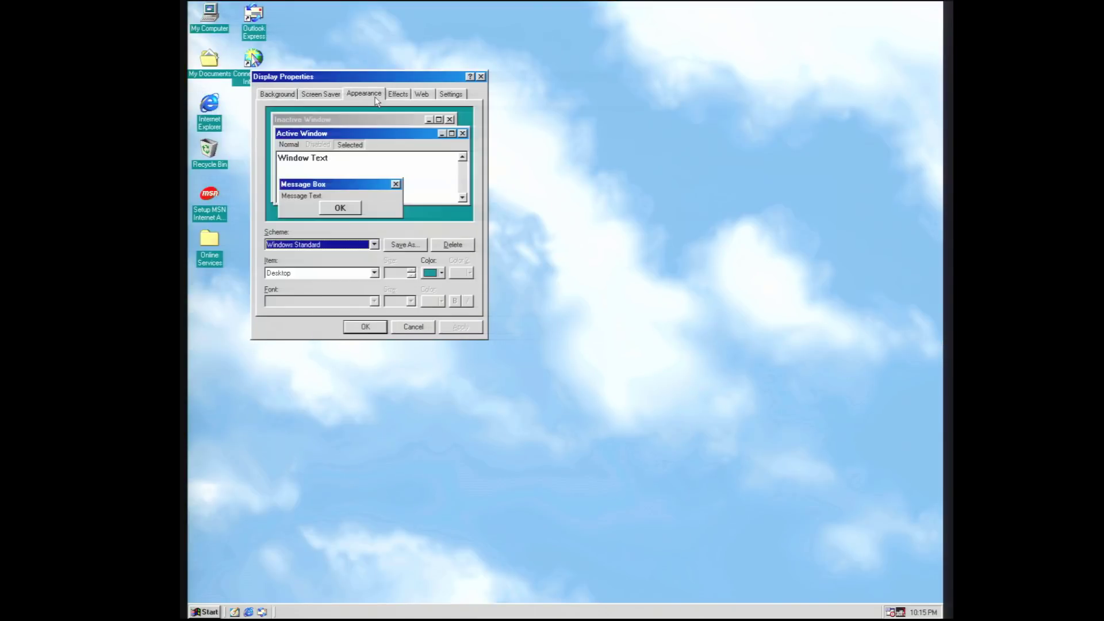
pyautogui.click(432, 273)
pyautogui.click(451, 330)
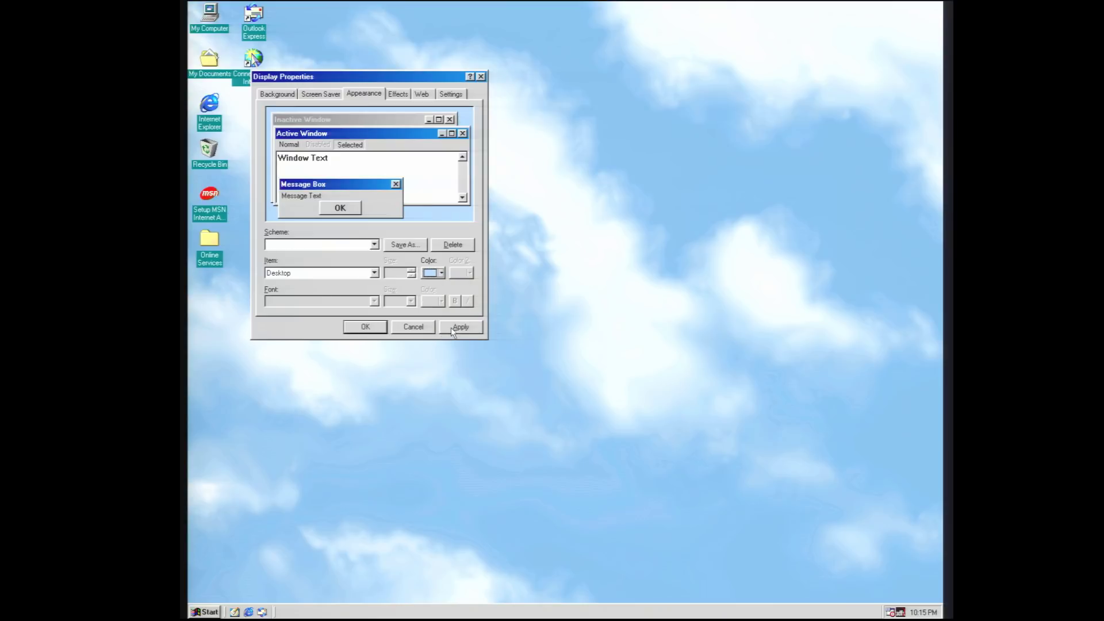
pyautogui.click(453, 328)
pyautogui.click(365, 327)
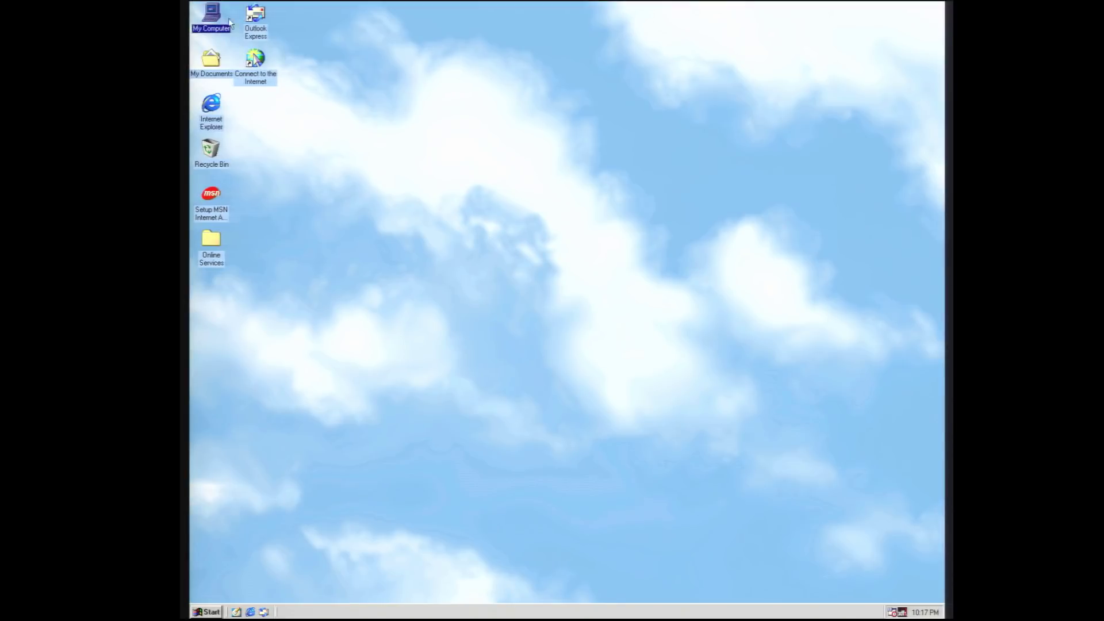
# Launch the Sound Blaster Live! 5.1 installer from the Sb_install (E:) disc and choose English
pyautogui.doubleClick(210, 14)
pyautogui.doubleClick(356, 267)
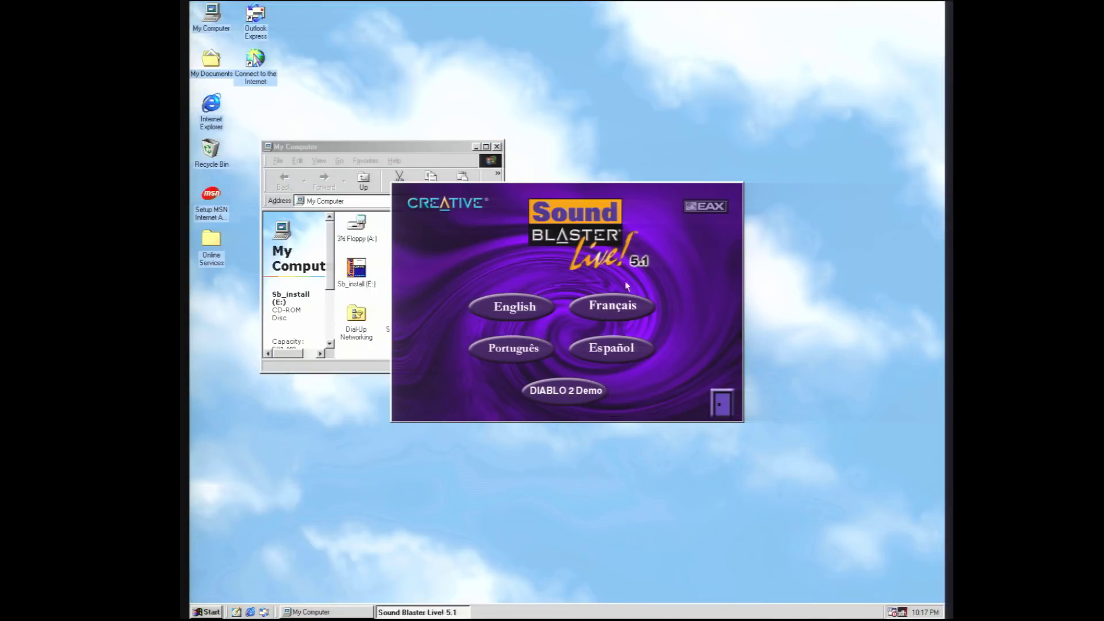
pyautogui.click(531, 311)
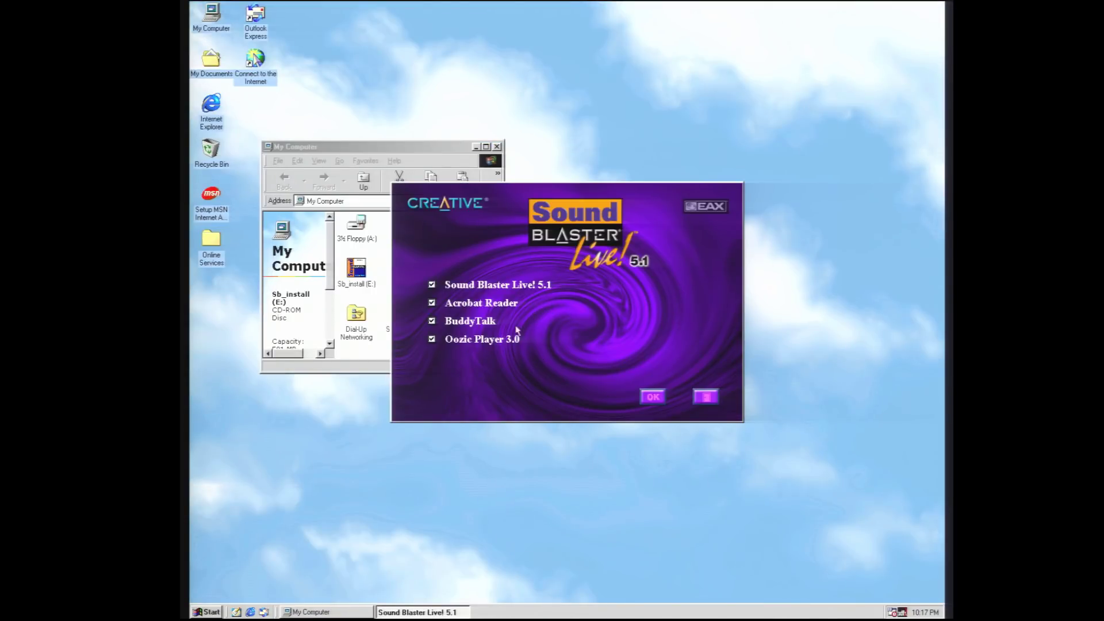
# Exclude Oozic Player 3.0, BuddyTalk and Acrobat Reader from the setup and install only Sound Blaster Live! 5.1
pyautogui.click(432, 339)
pyautogui.click(432, 321)
pyautogui.click(432, 303)
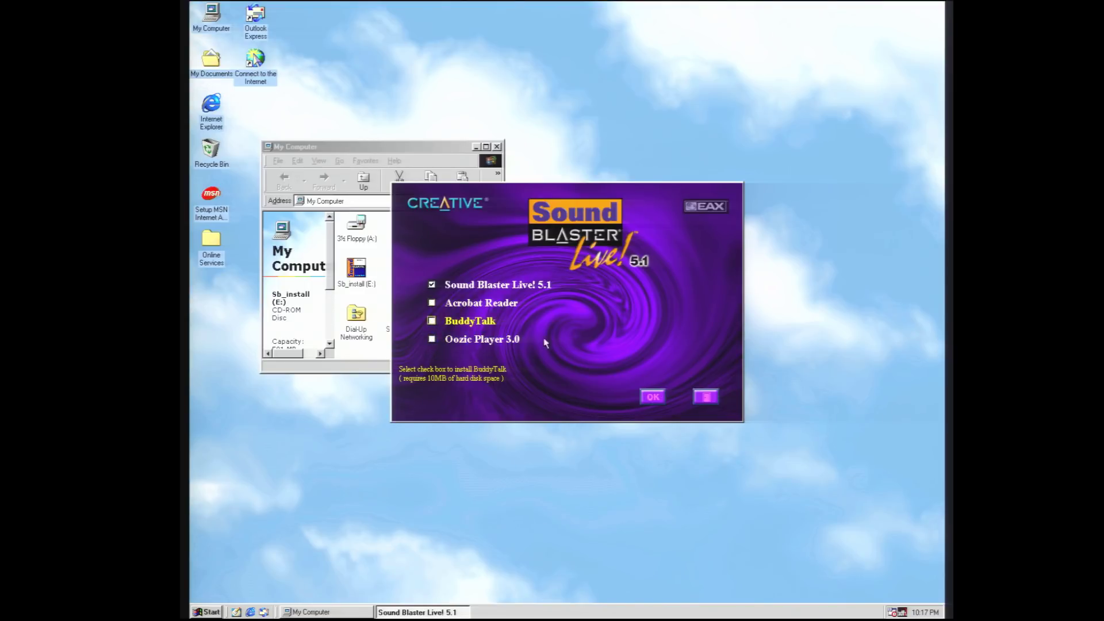
pyautogui.click(654, 397)
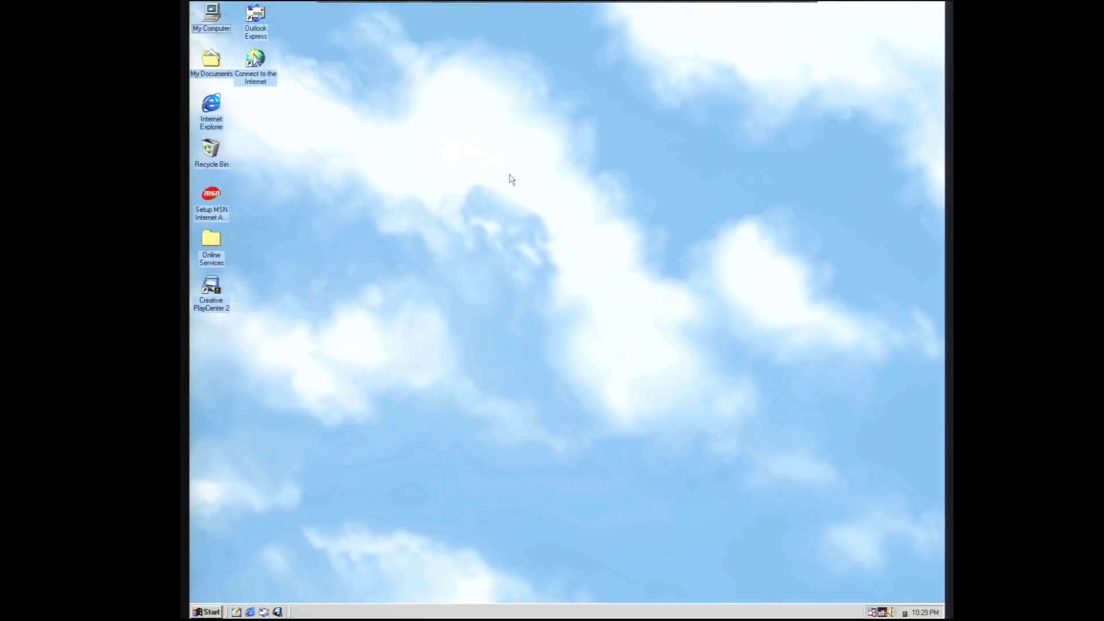
# Browse the C: drive to the Windows folder, show its hidden files and open its Media folder
pyautogui.press('Return')
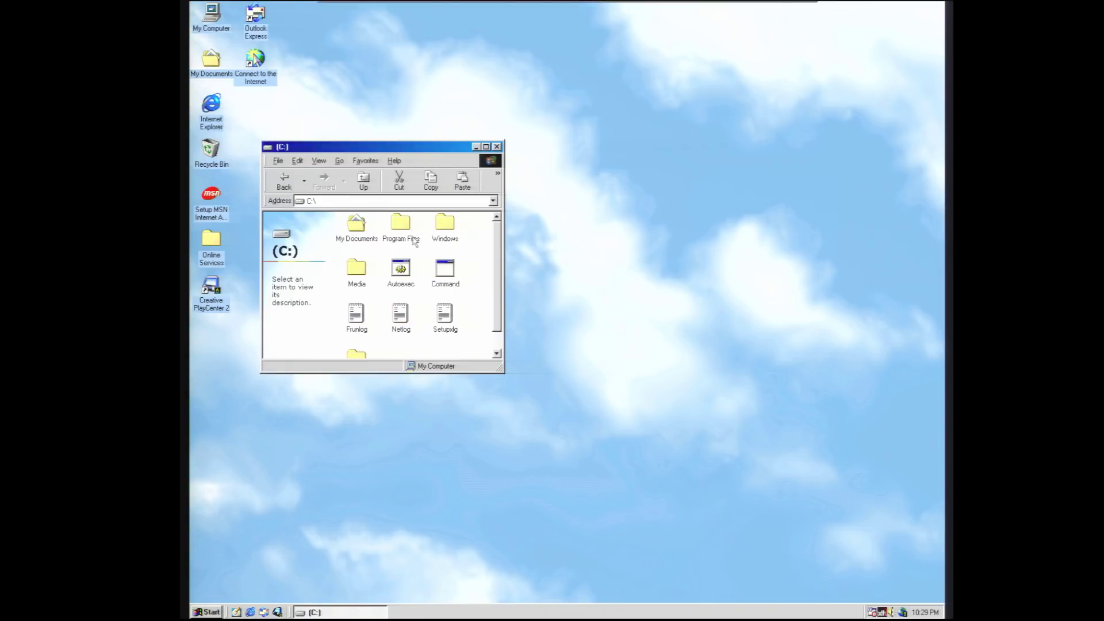
pyautogui.doubleClick(447, 225)
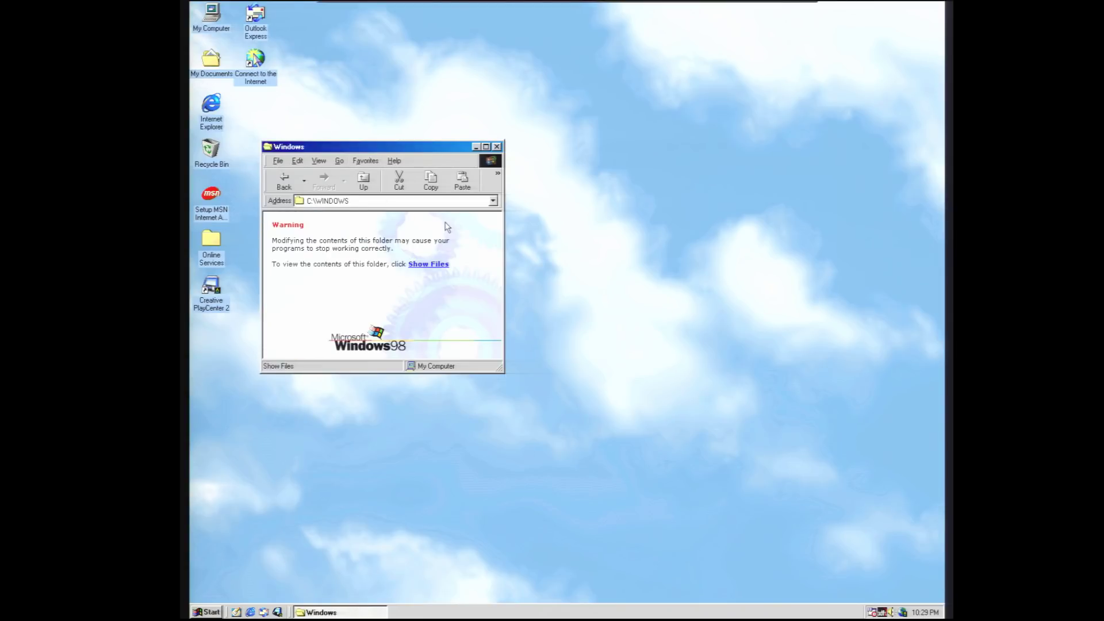
pyautogui.click(428, 263)
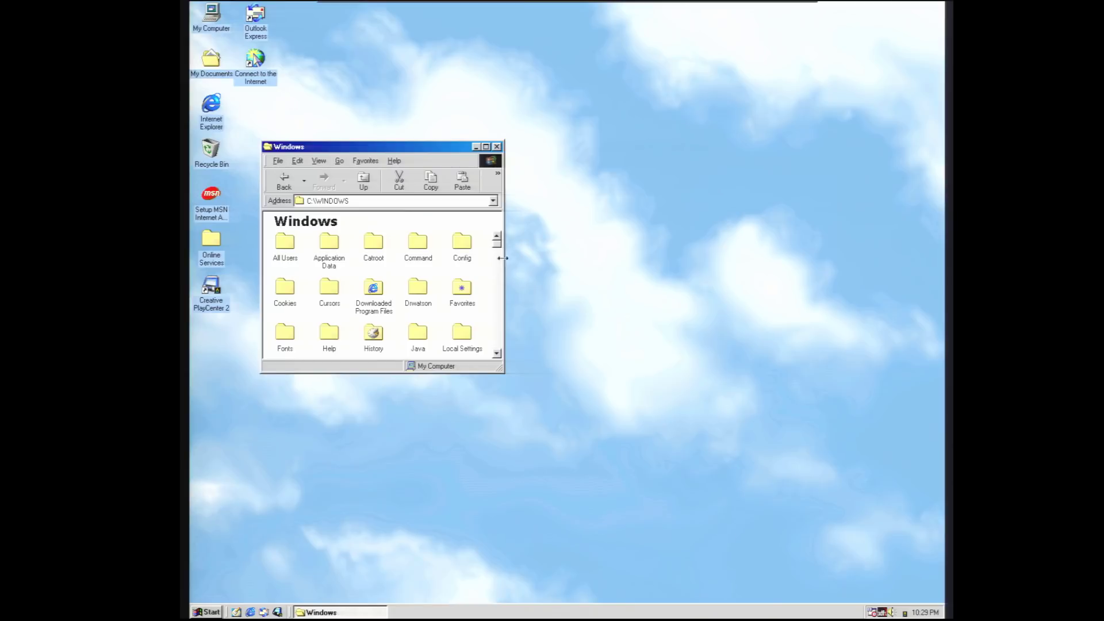
pyautogui.click(496, 353)
pyautogui.click(497, 353)
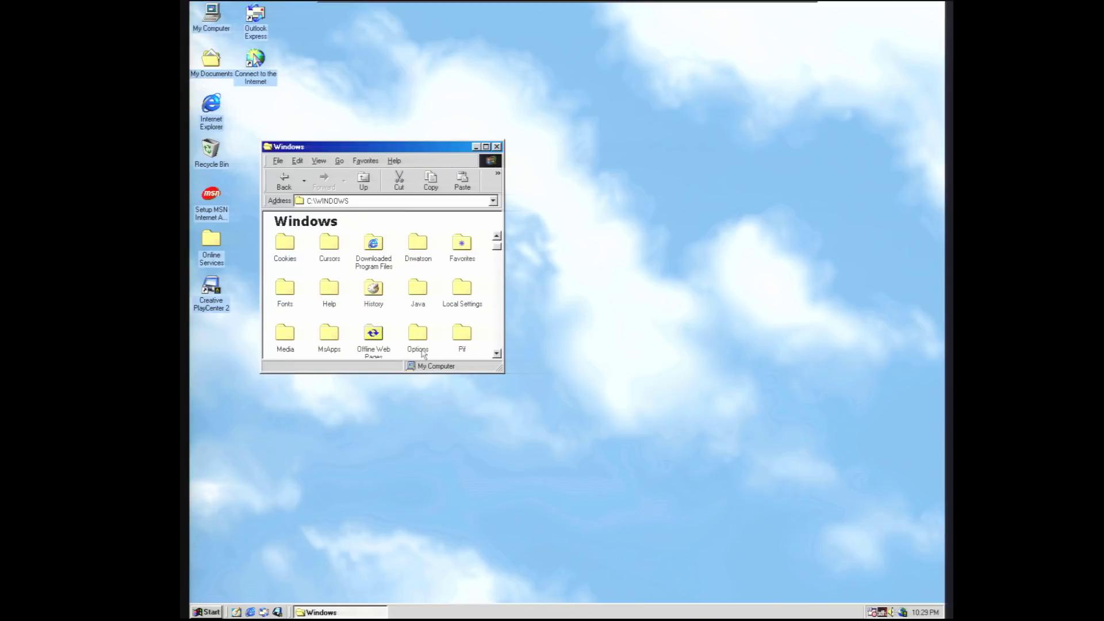
pyautogui.doubleClick(278, 340)
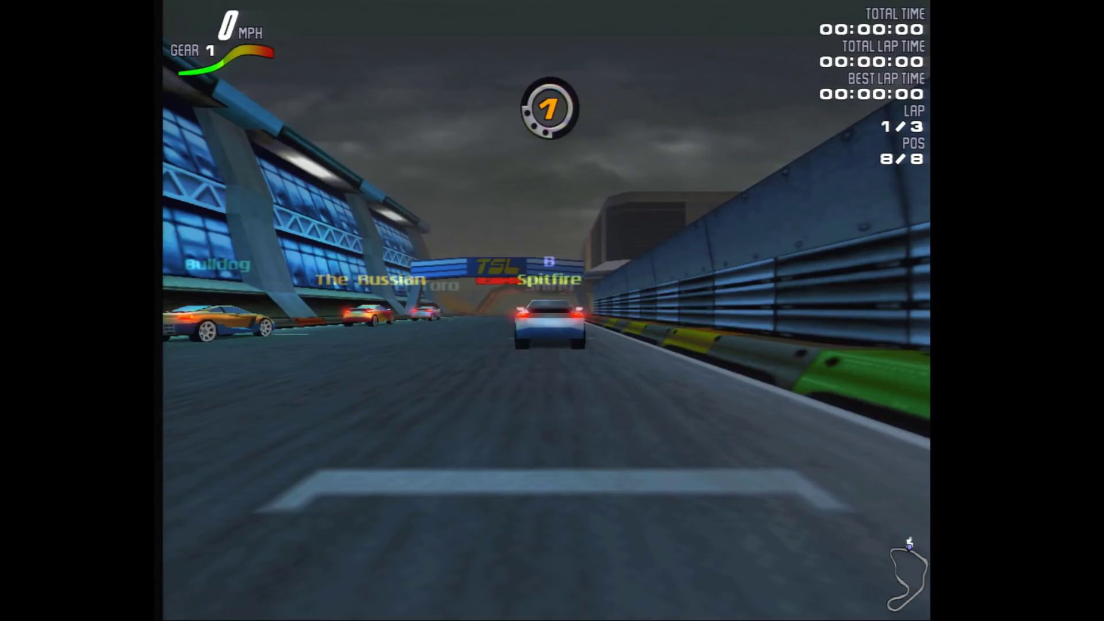
pyautogui.press('Up')
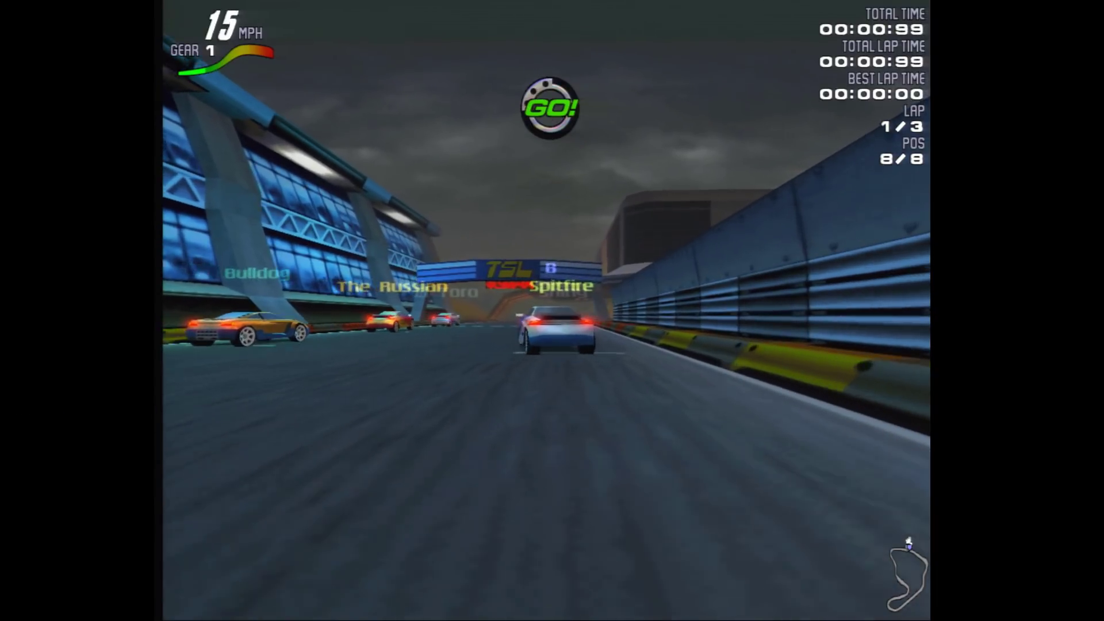
pyautogui.press('Up')
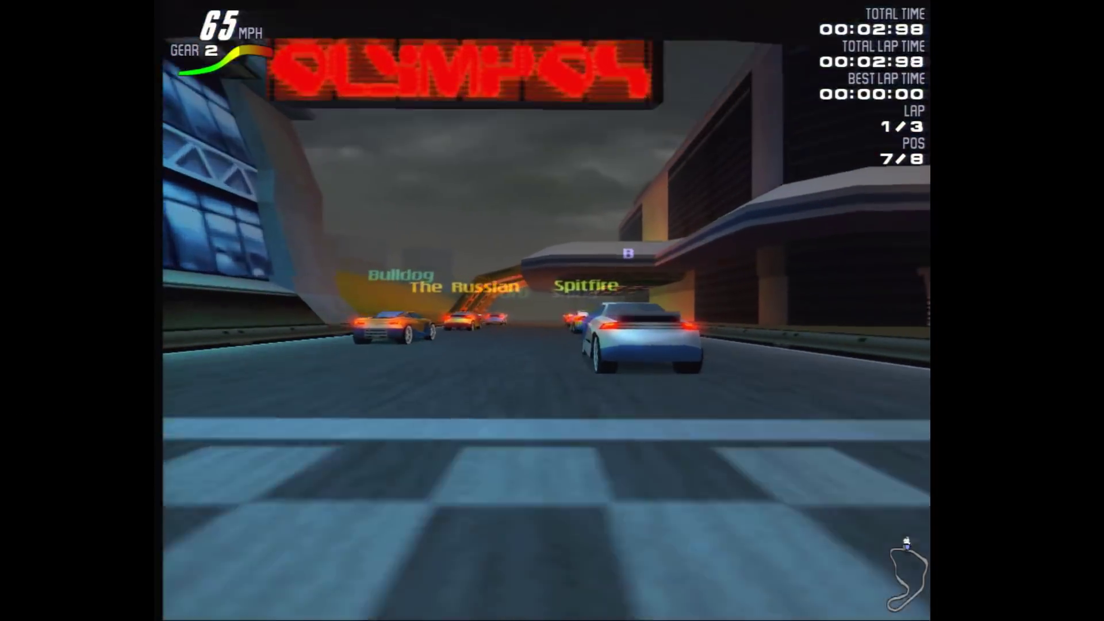
pyautogui.press('Up')
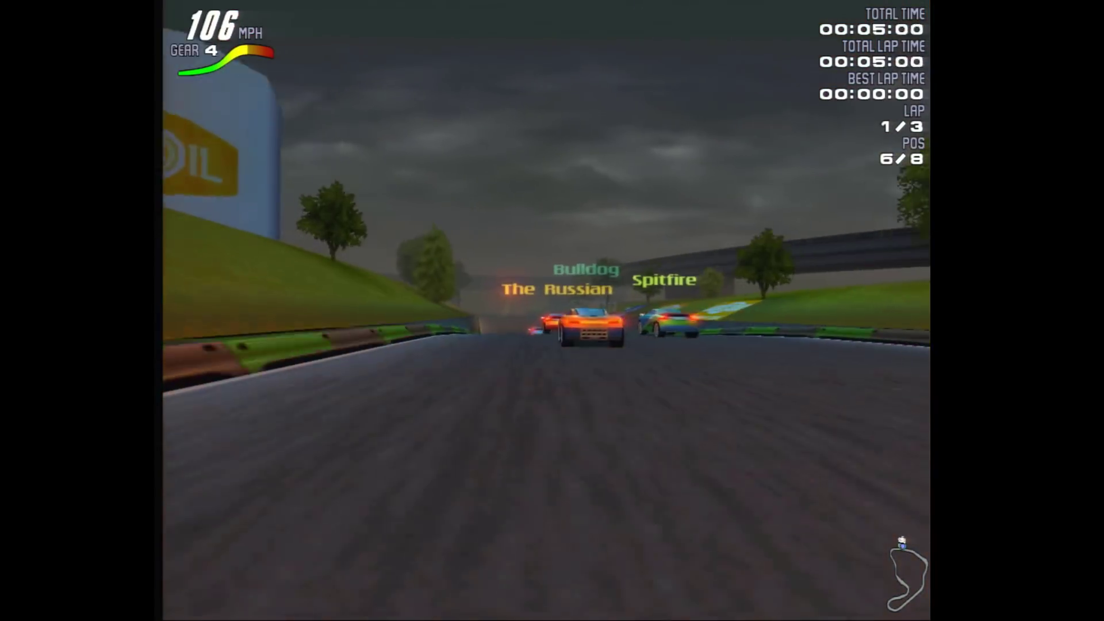
pyautogui.press('Up')
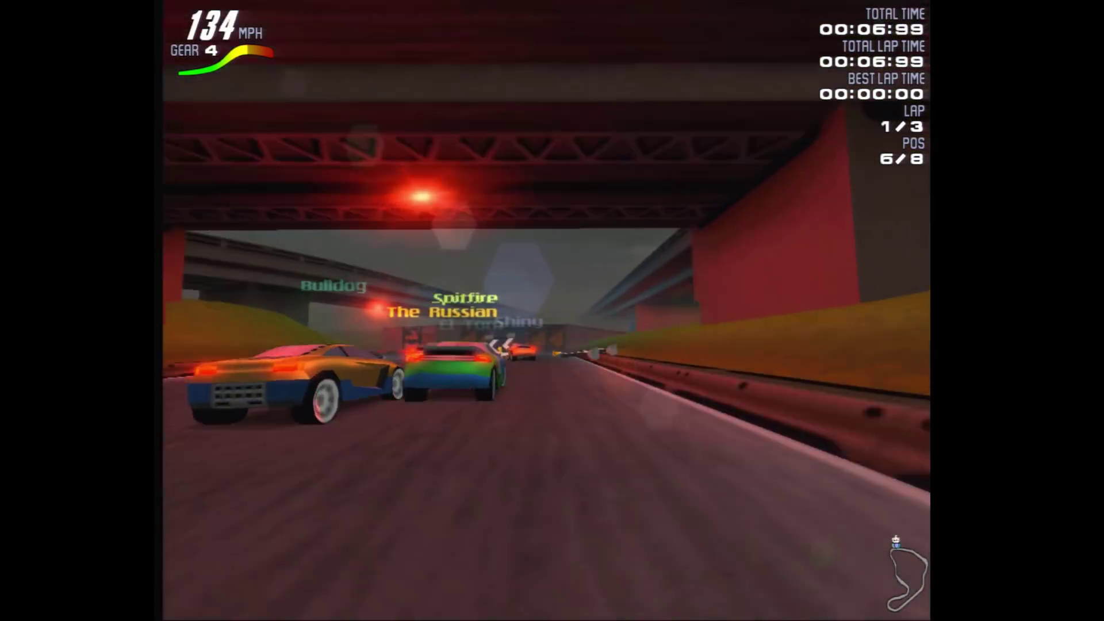
pyautogui.press('Up')
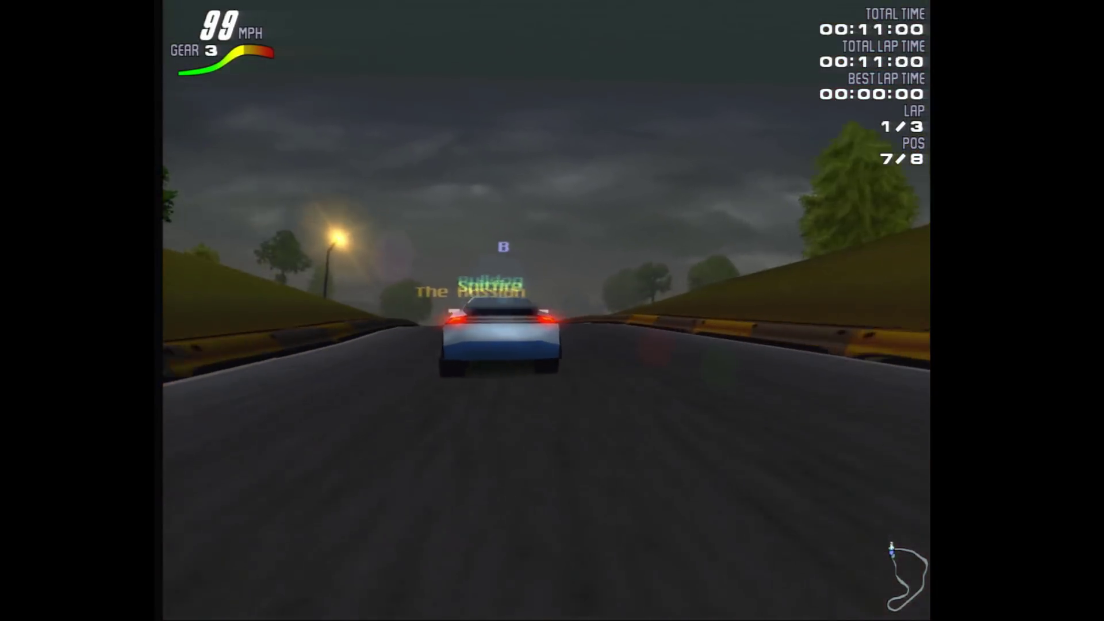
pyautogui.press('Up')
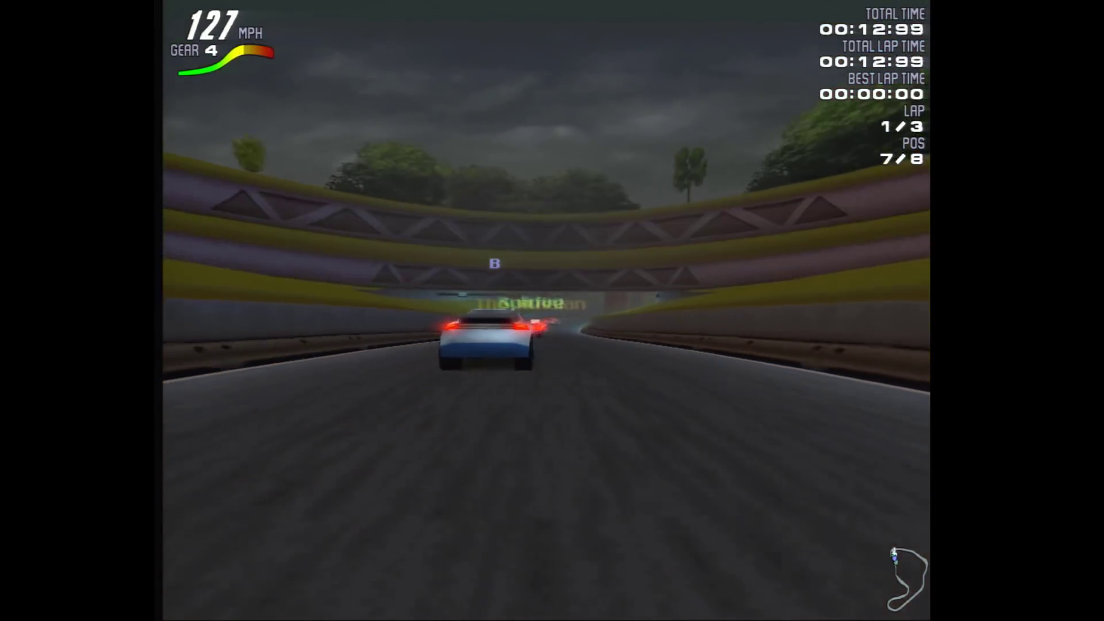